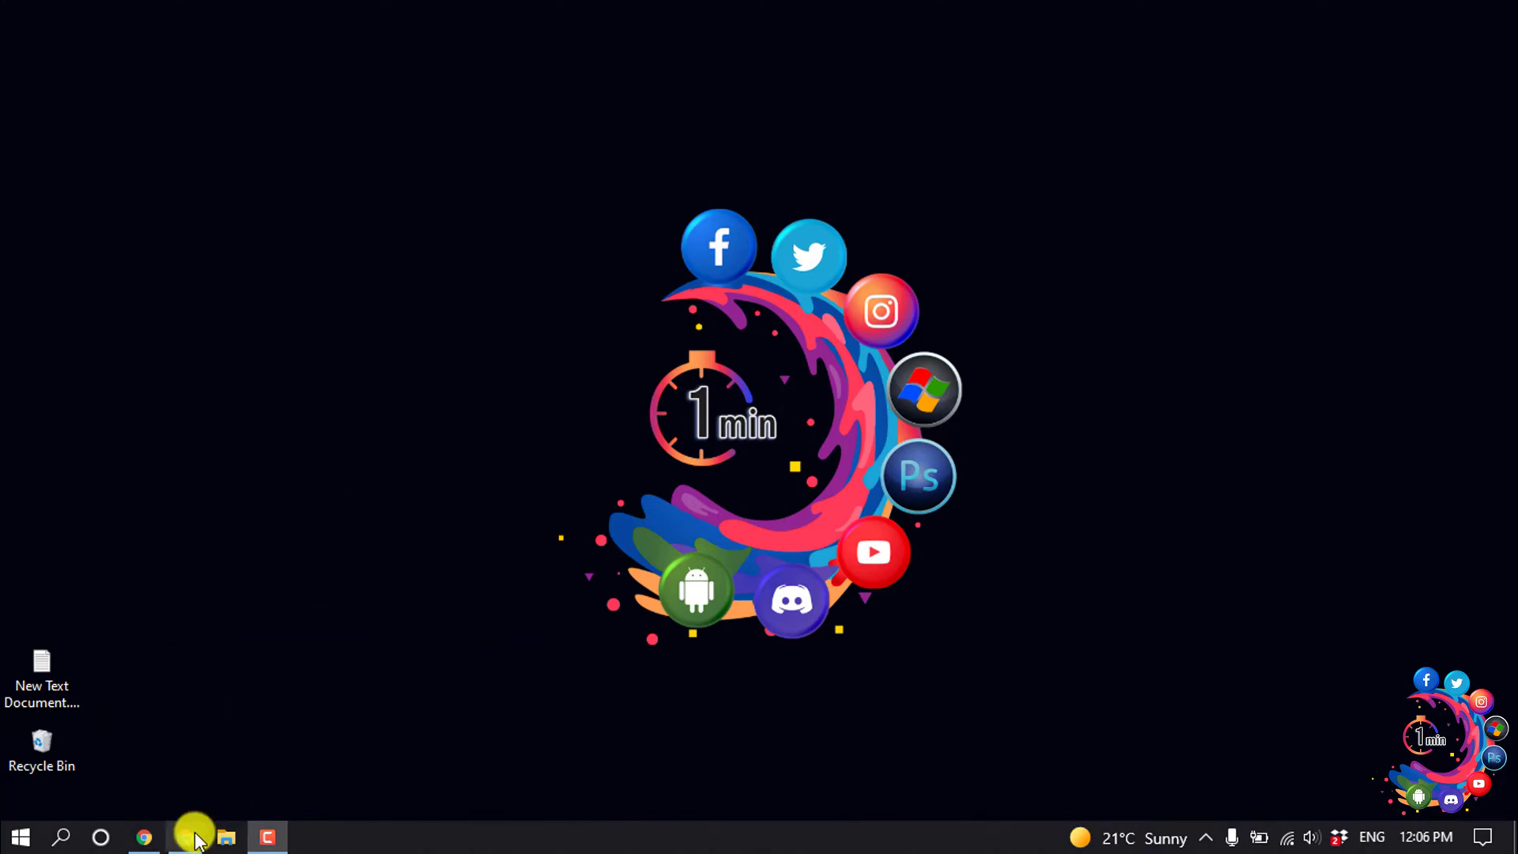
Open elfsight.com in a new Chrome tab and log in to the Elfsight account
click(186, 838)
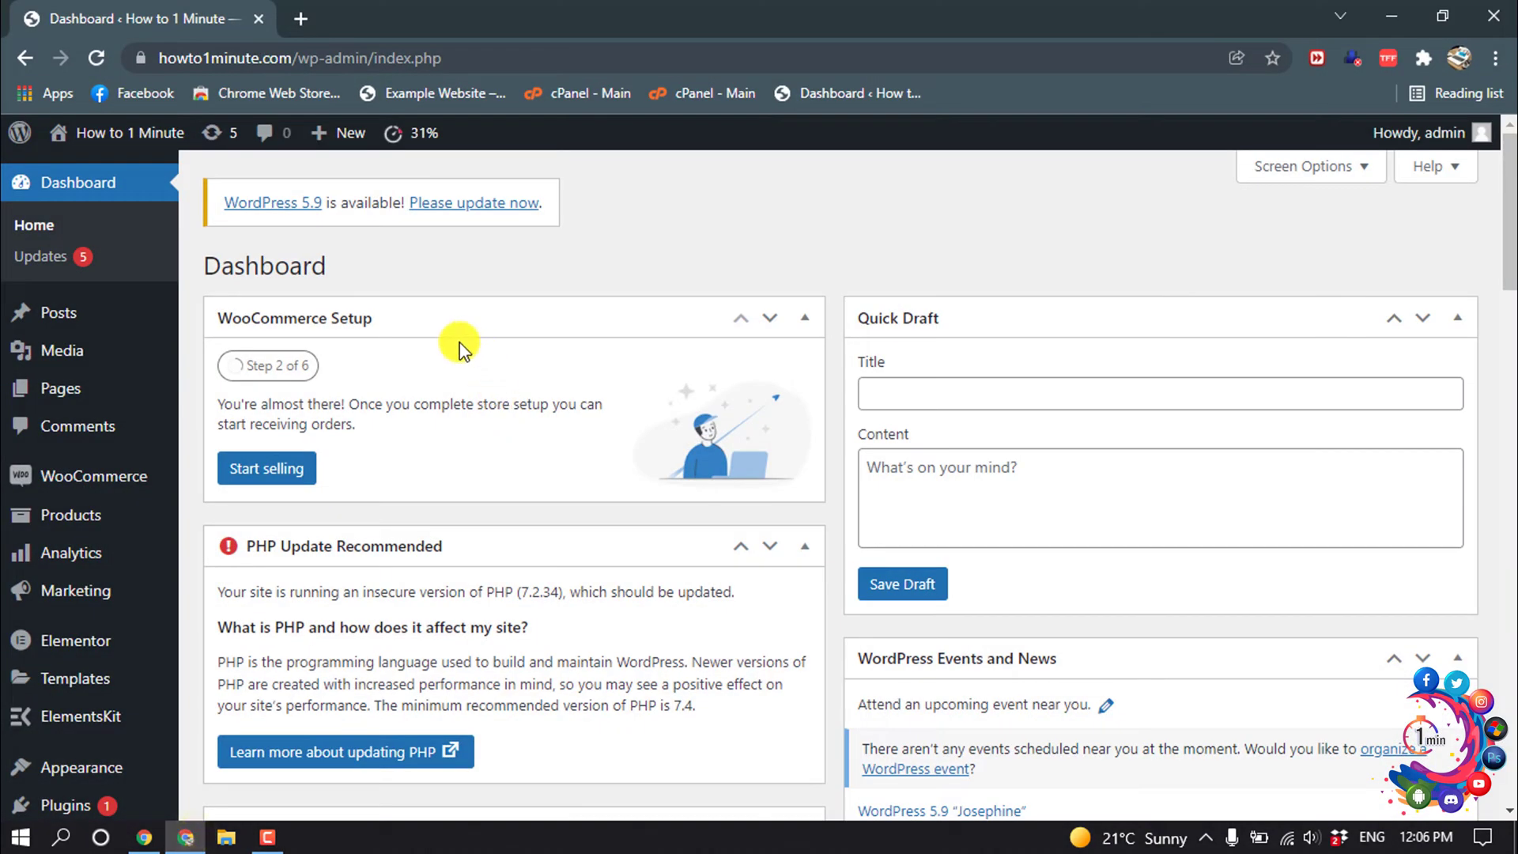
click(304, 17)
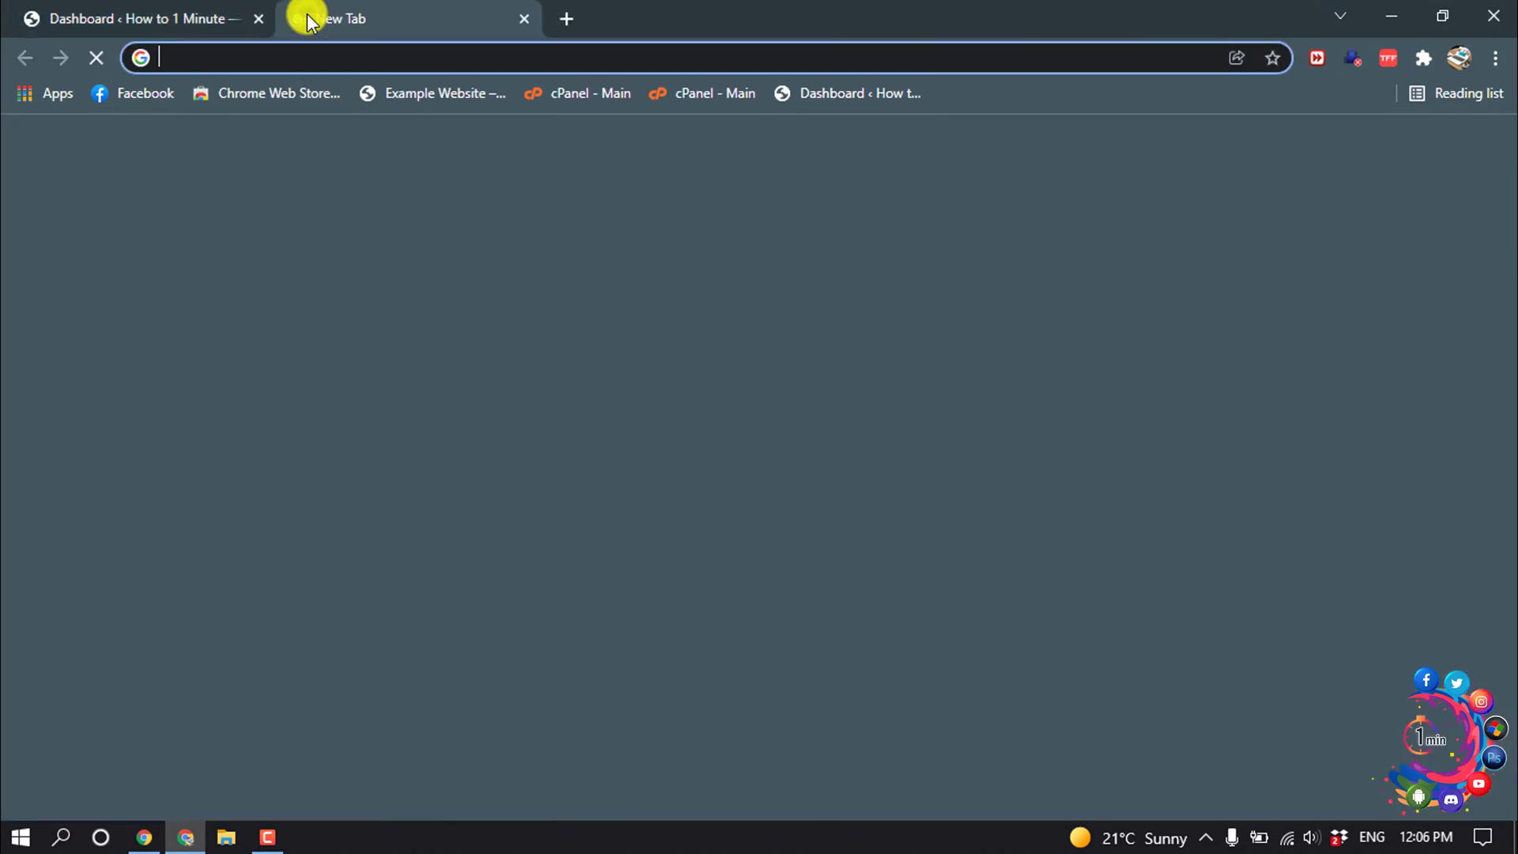
text(elfsight.com)
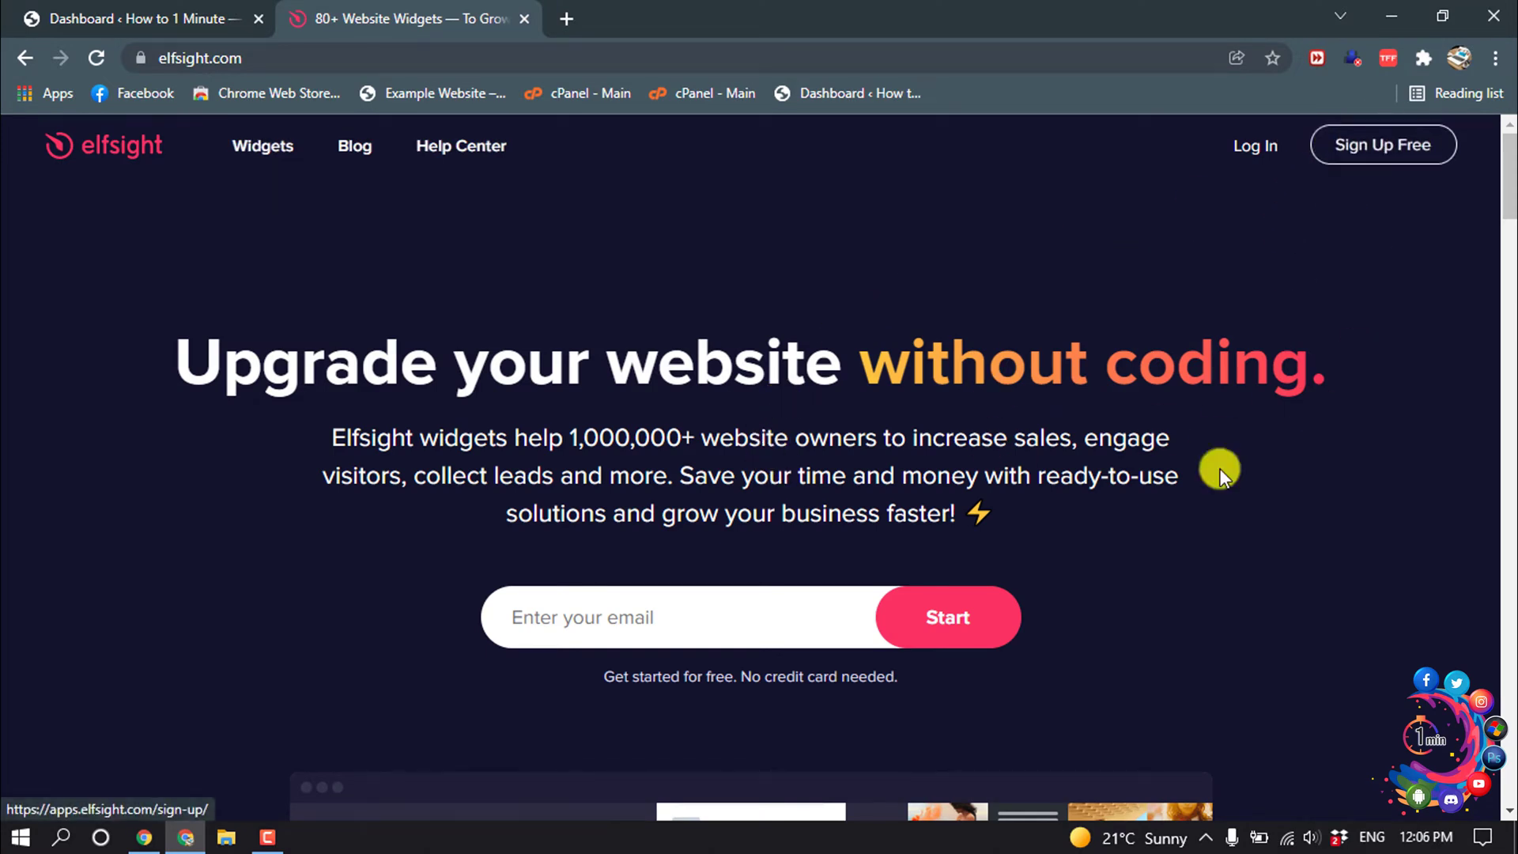
click(1255, 152)
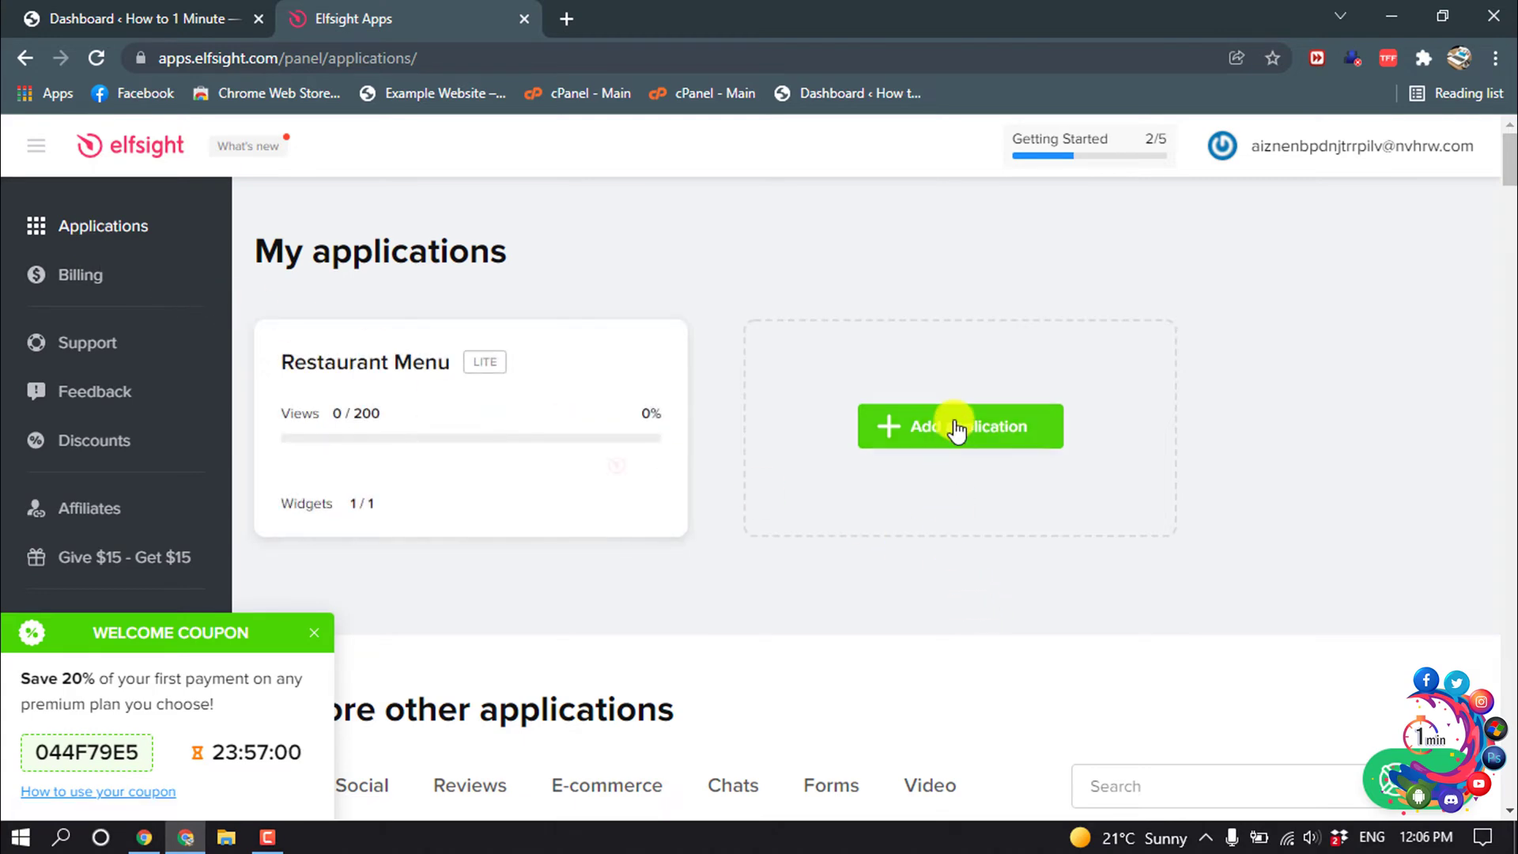
scroll(956, 427, down, 2)
scroll(956, 428, down, 3)
Search the apps for 'menu' and create a new Restaurant Menu widget
click(1122, 267)
text(menu)
click(1119, 361)
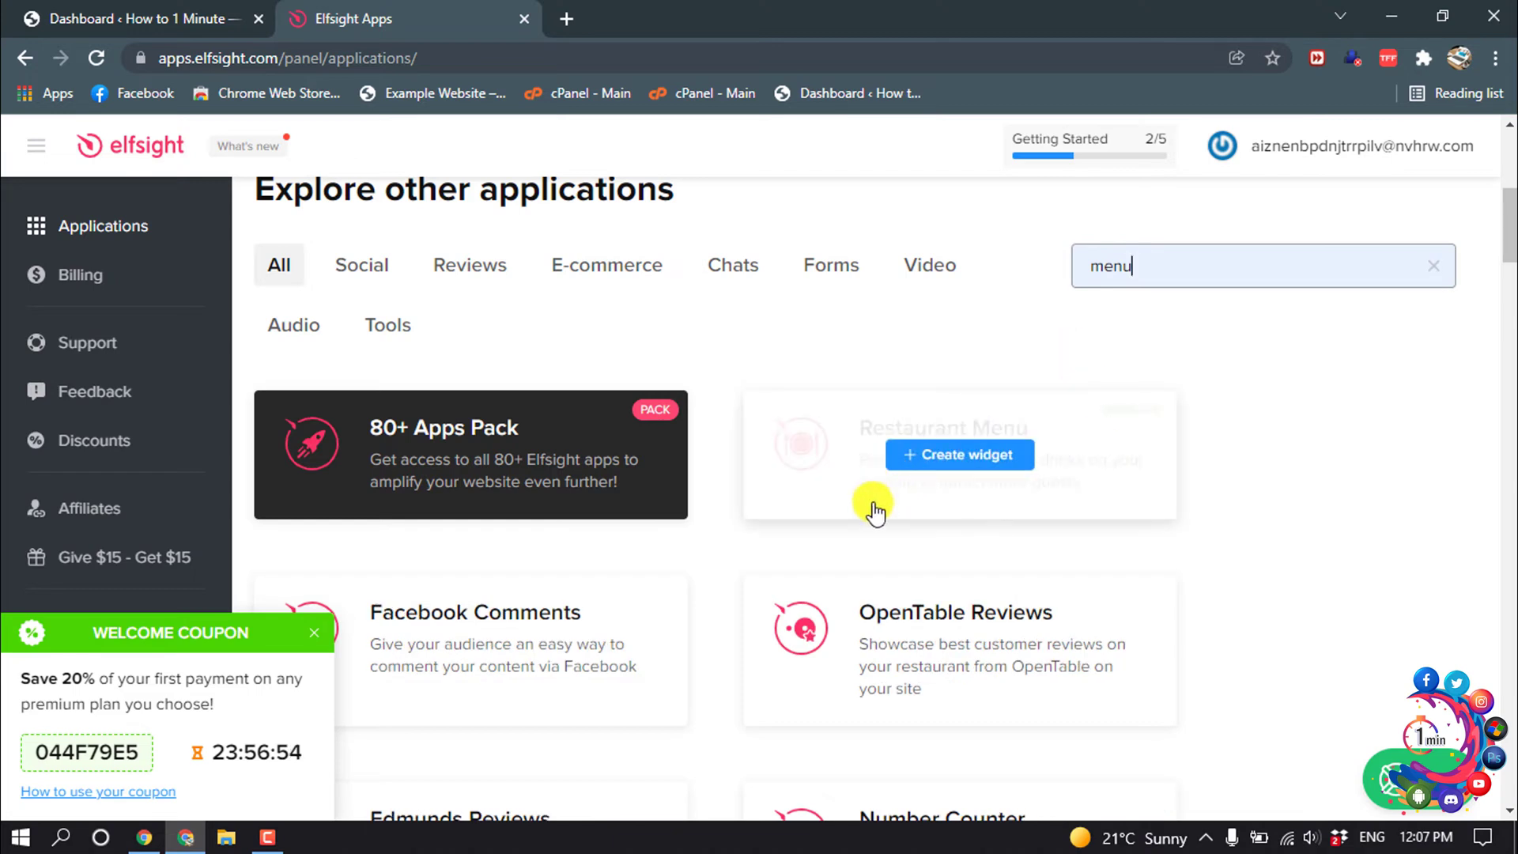
click(951, 458)
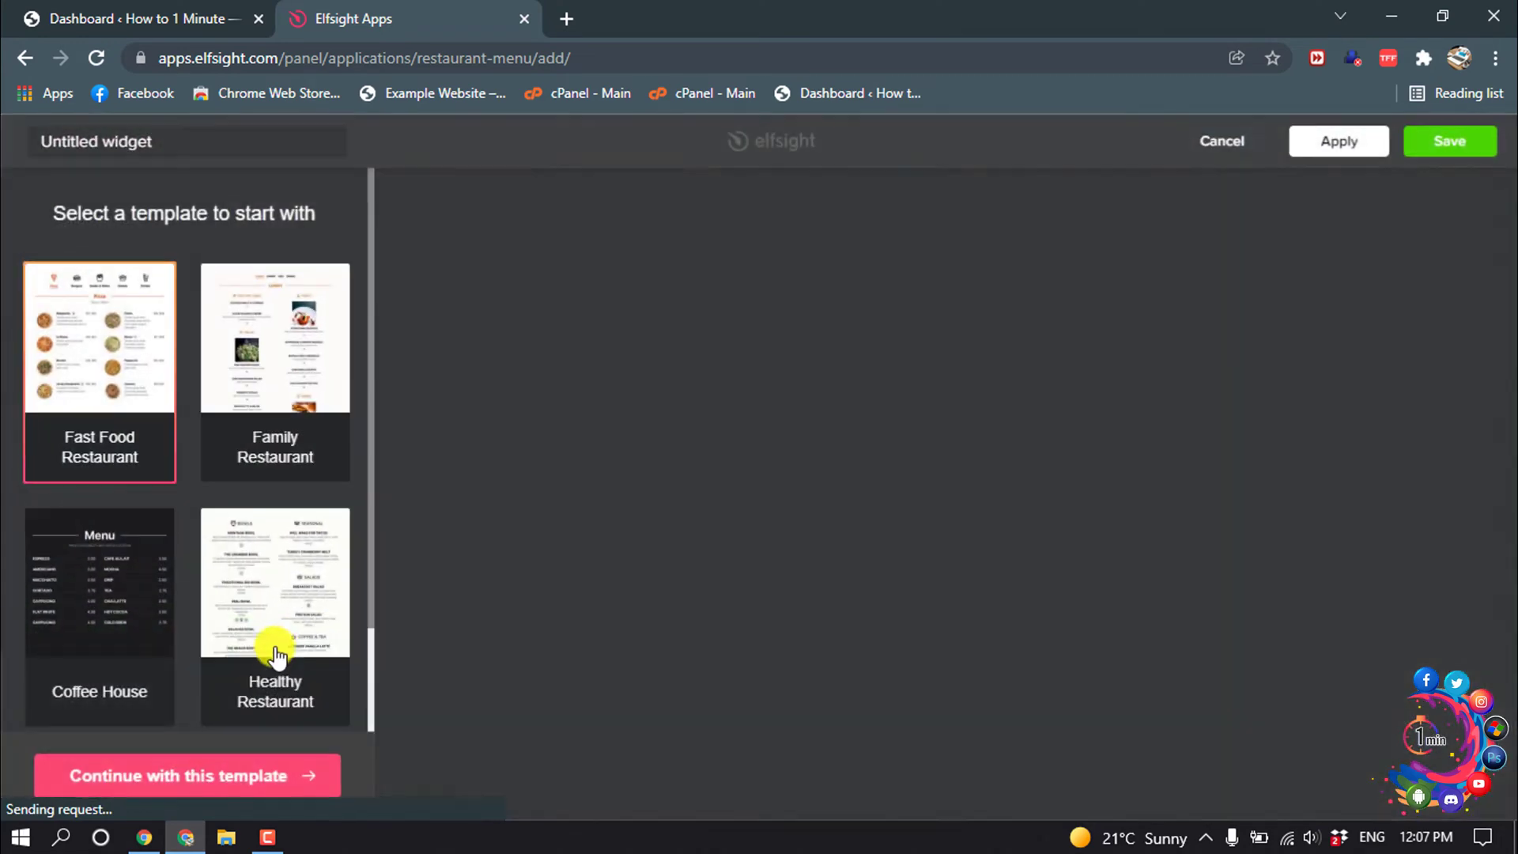
scroll(158, 371, down, 3)
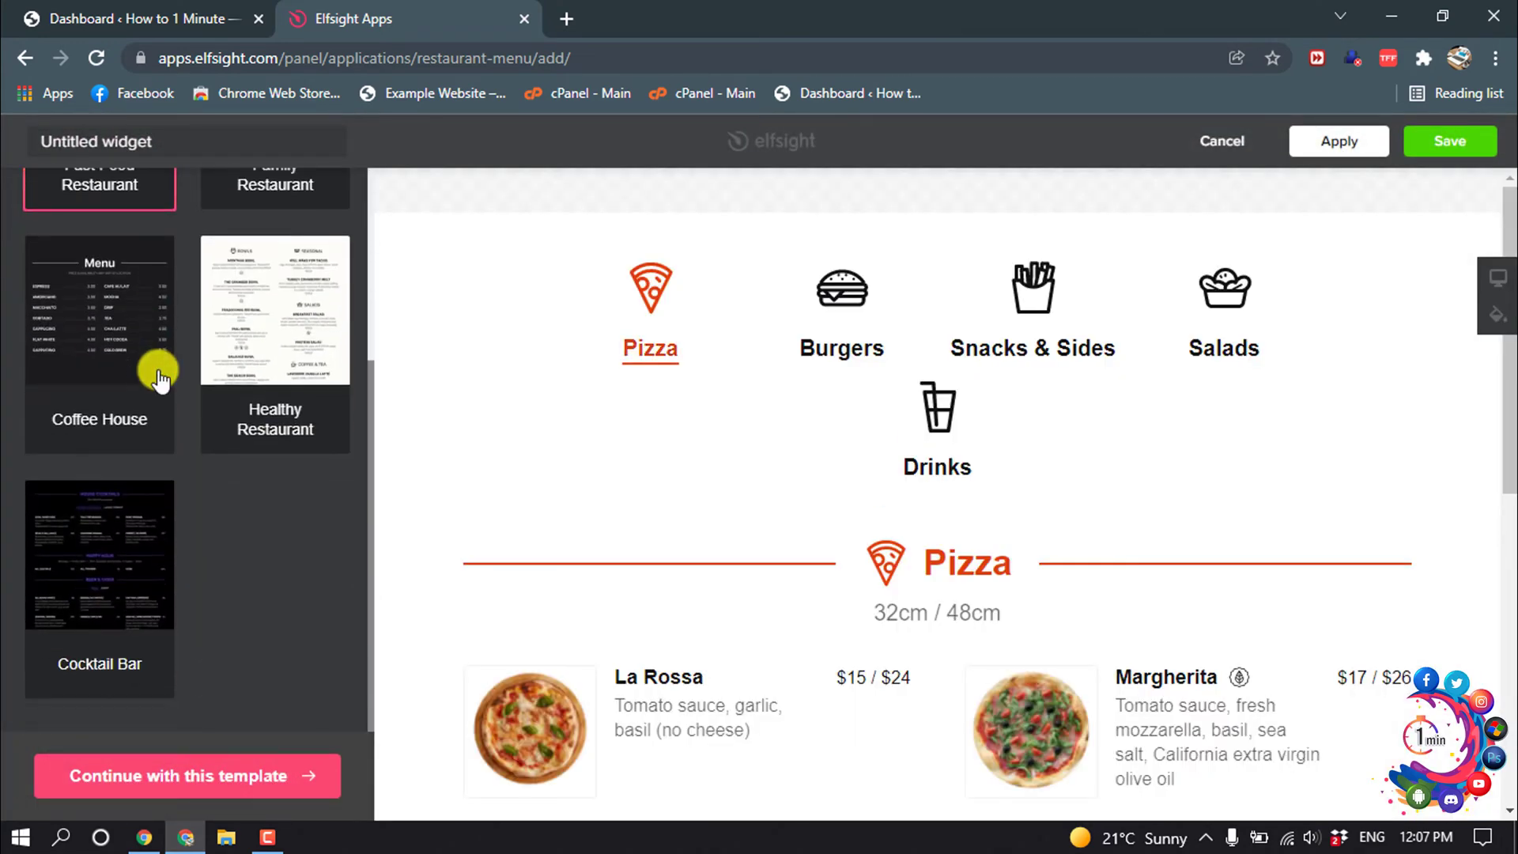
scroll(158, 371, up, 3)
scroll(234, 394, down, 1)
scroll(233, 396, down, 2)
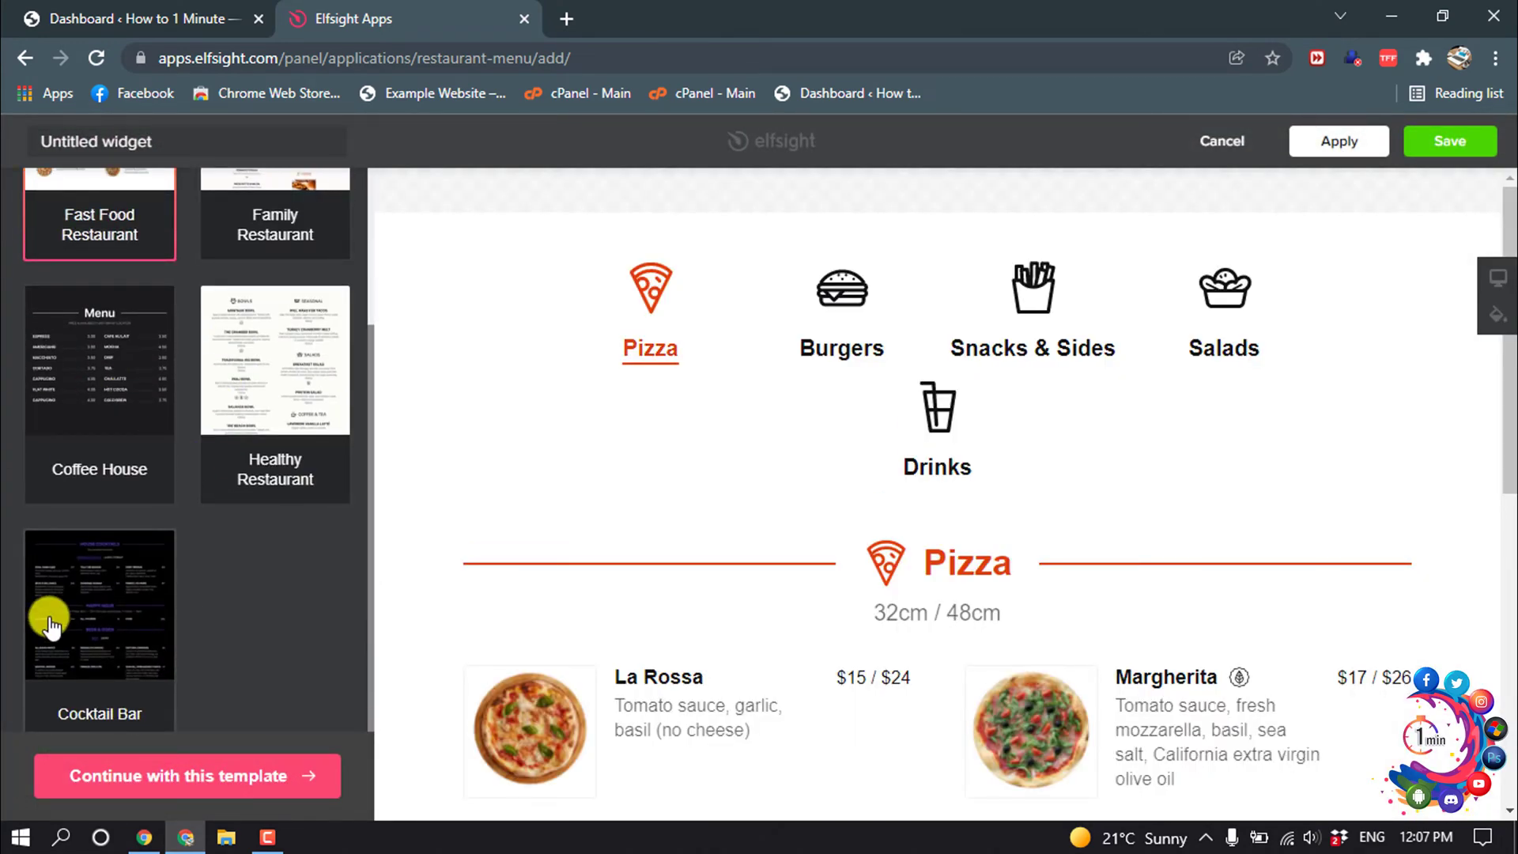
scroll(50, 625, up, 2)
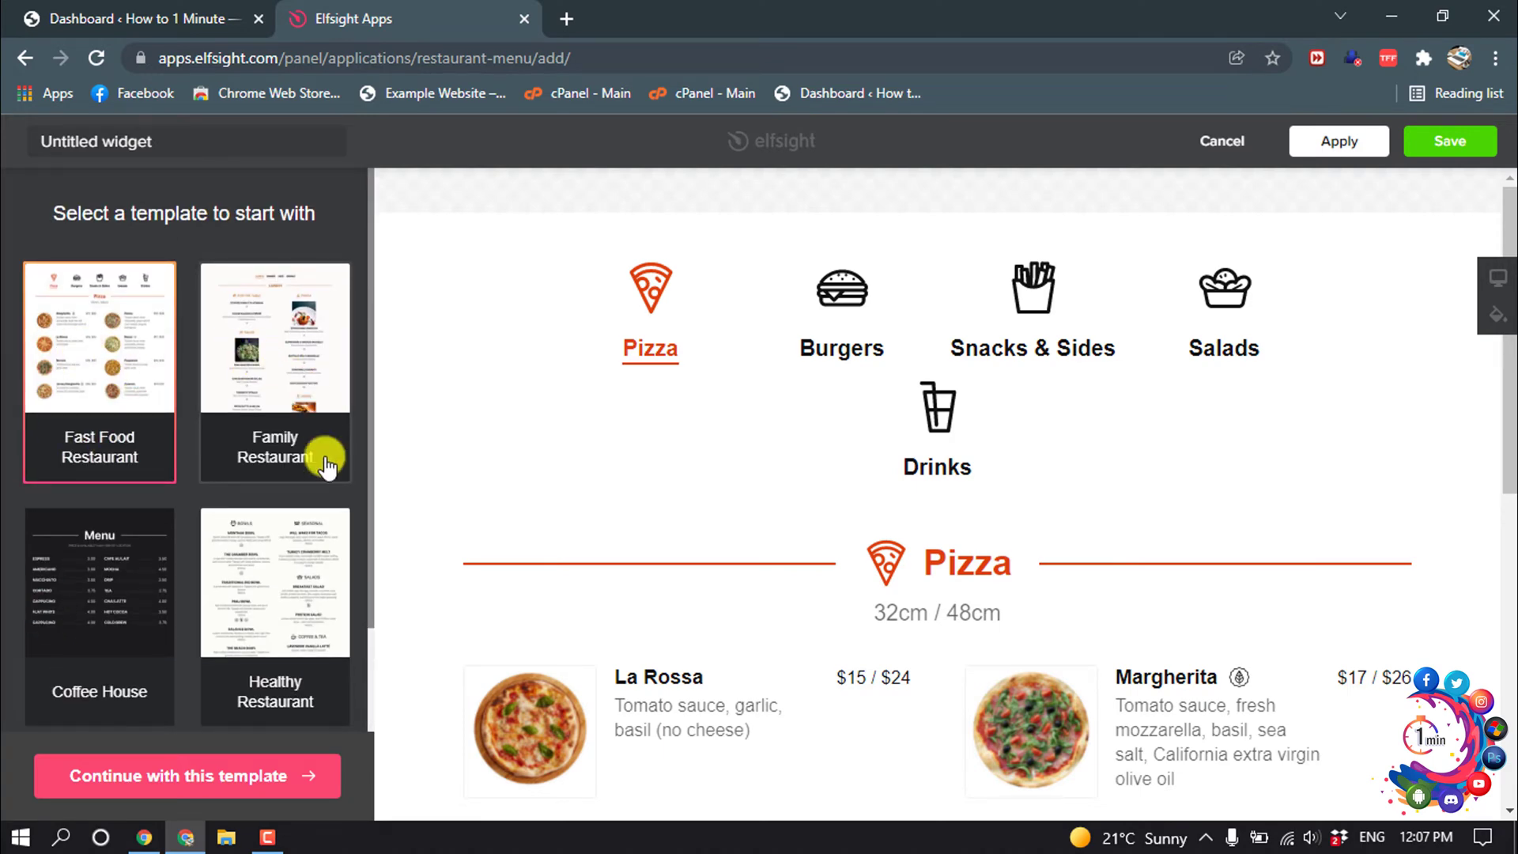
scroll(321, 482, down, 3)
Preview the Coffee House, Healthy Restaurant and Cocktail Bar templates, then pick Fast Food Restaurant
click(95, 356)
click(264, 370)
click(121, 543)
scroll(119, 534, up, 3)
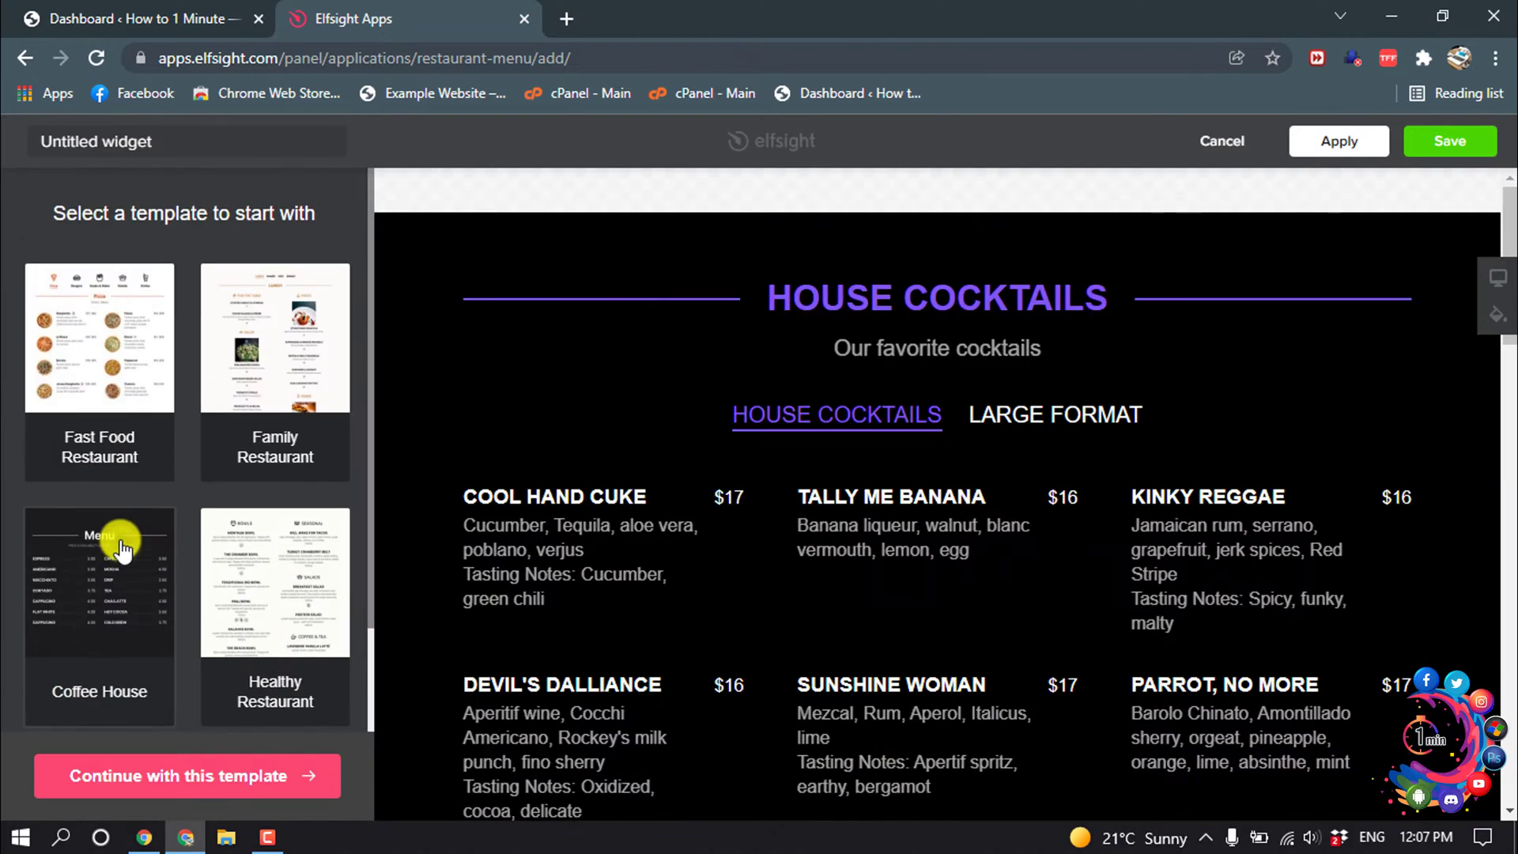
click(128, 360)
scroll(849, 541, down, 2)
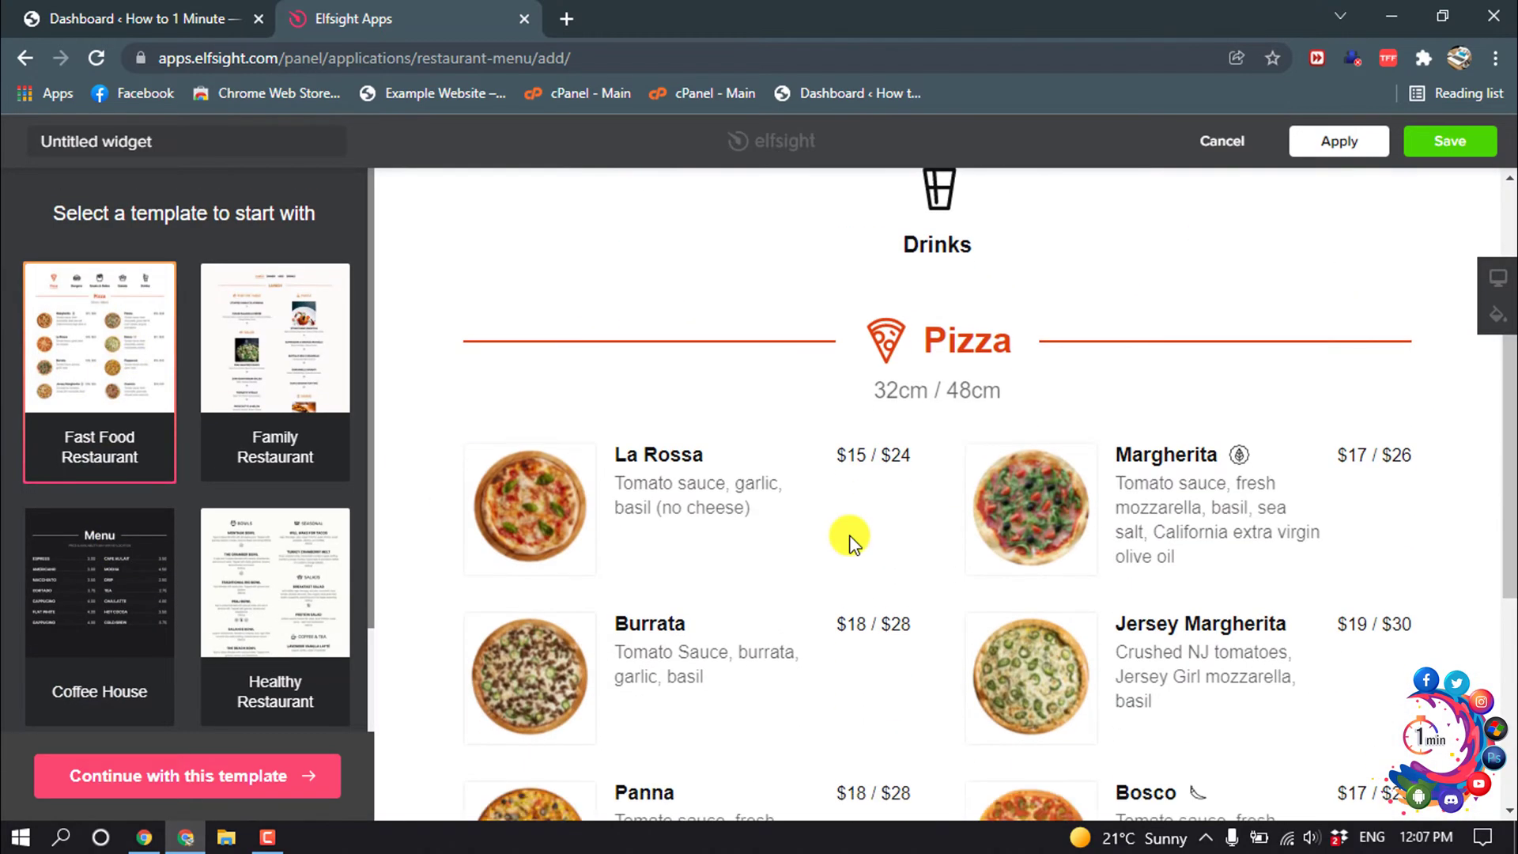
Continue with the Fast Food template, review Layout, Item and Style settings, and keep the light scheme
click(175, 783)
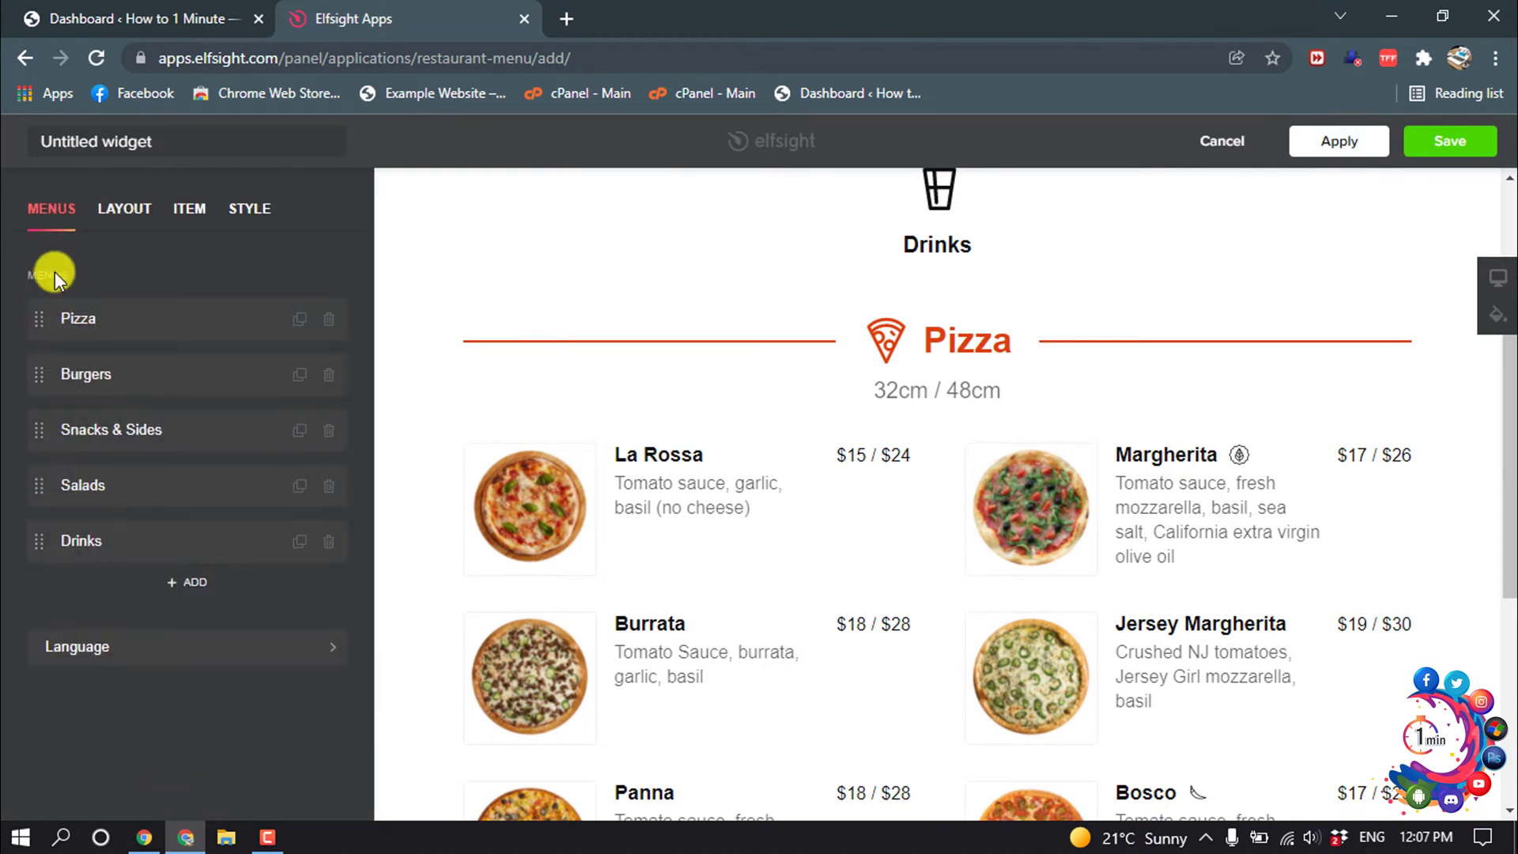
click(124, 219)
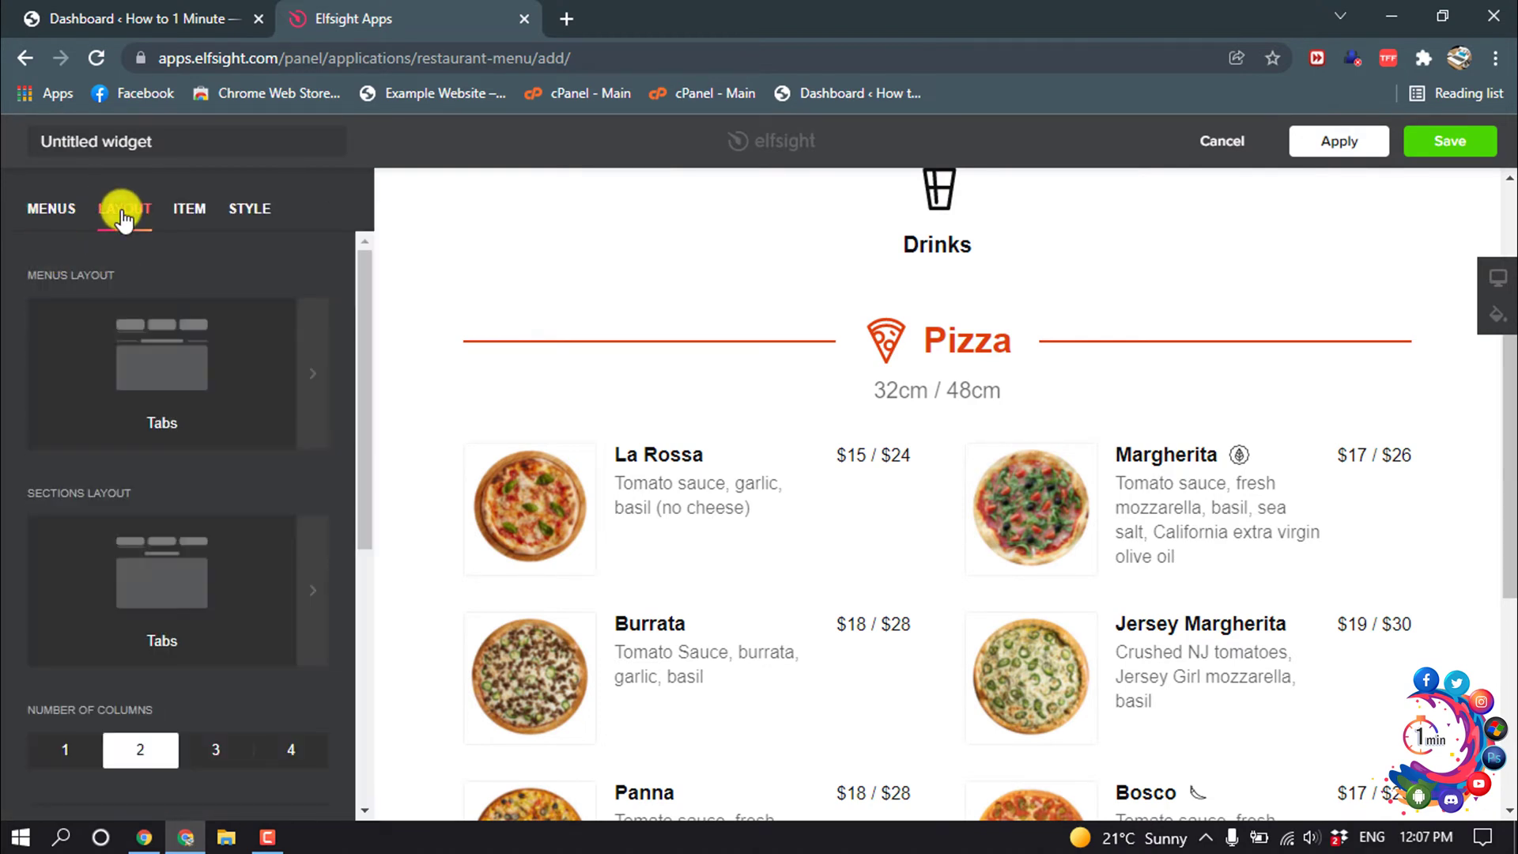
scroll(177, 392, down, 4)
scroll(172, 357, up, 4)
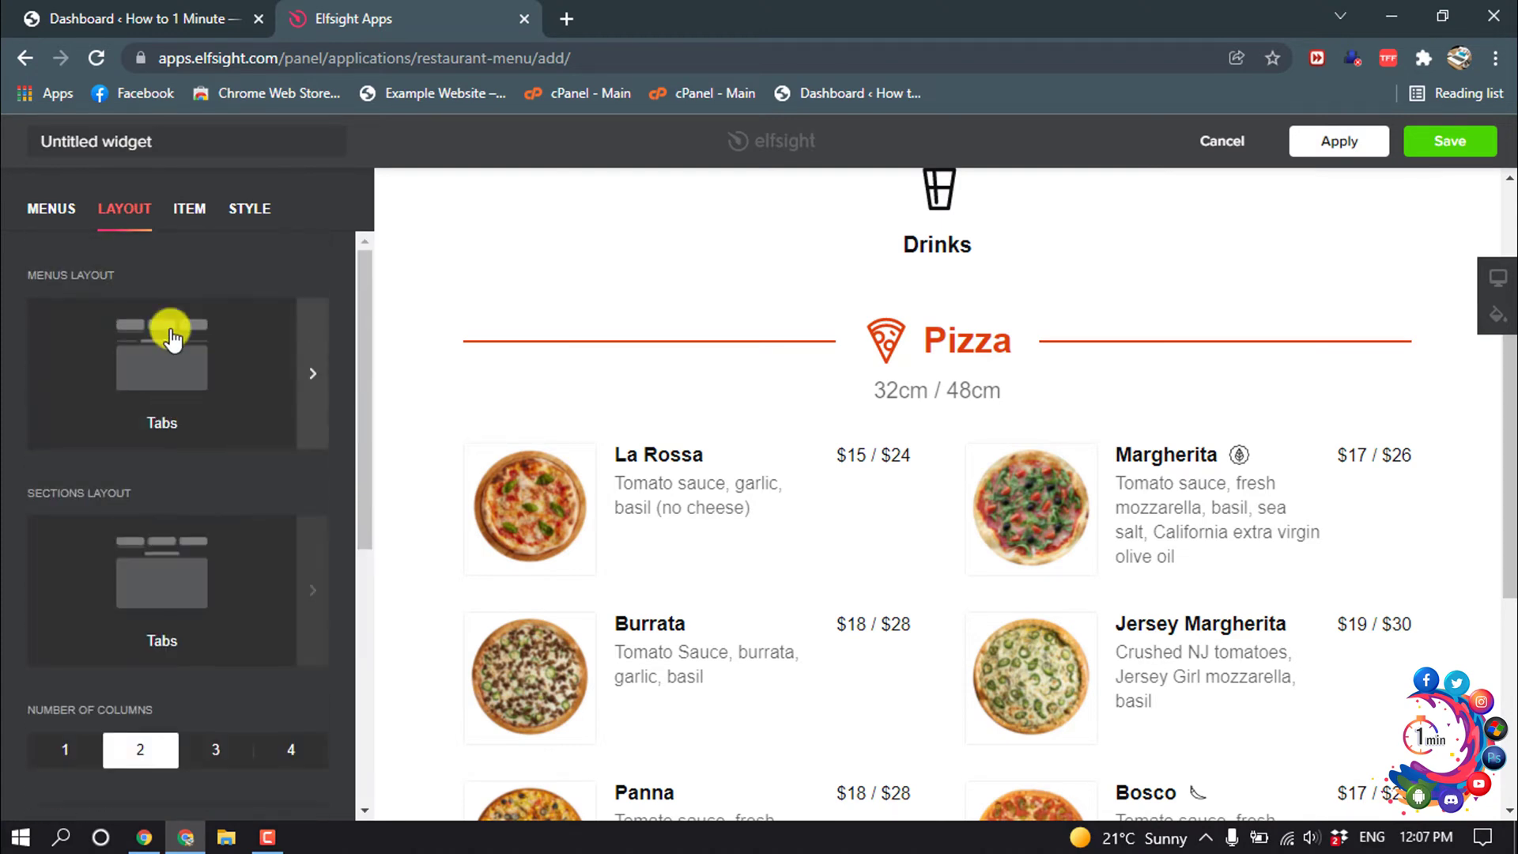
click(179, 210)
scroll(195, 452, down, 2)
scroll(194, 474, up, 1)
click(254, 211)
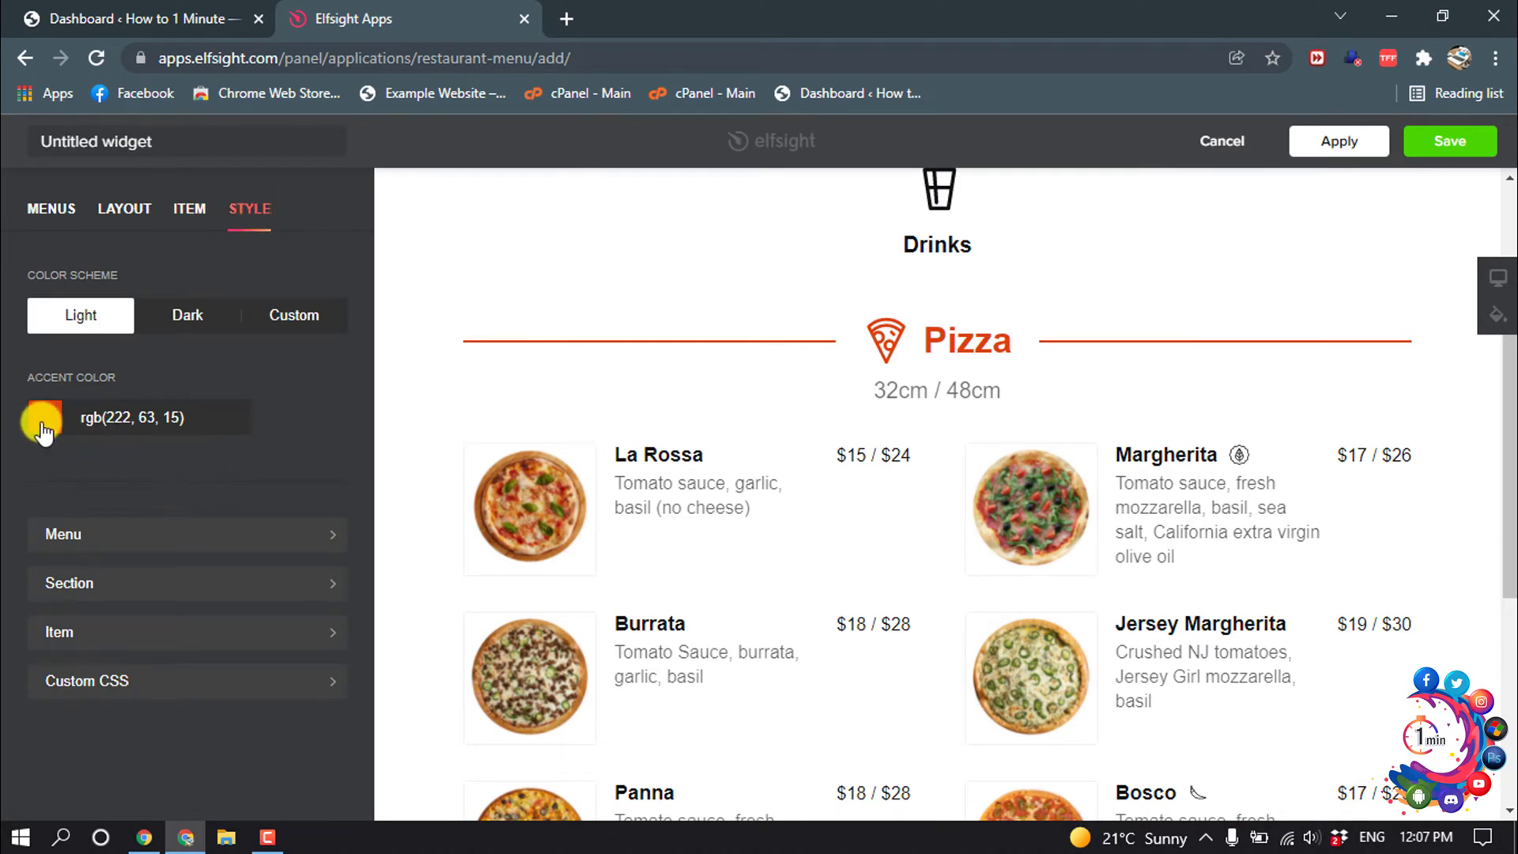
click(185, 323)
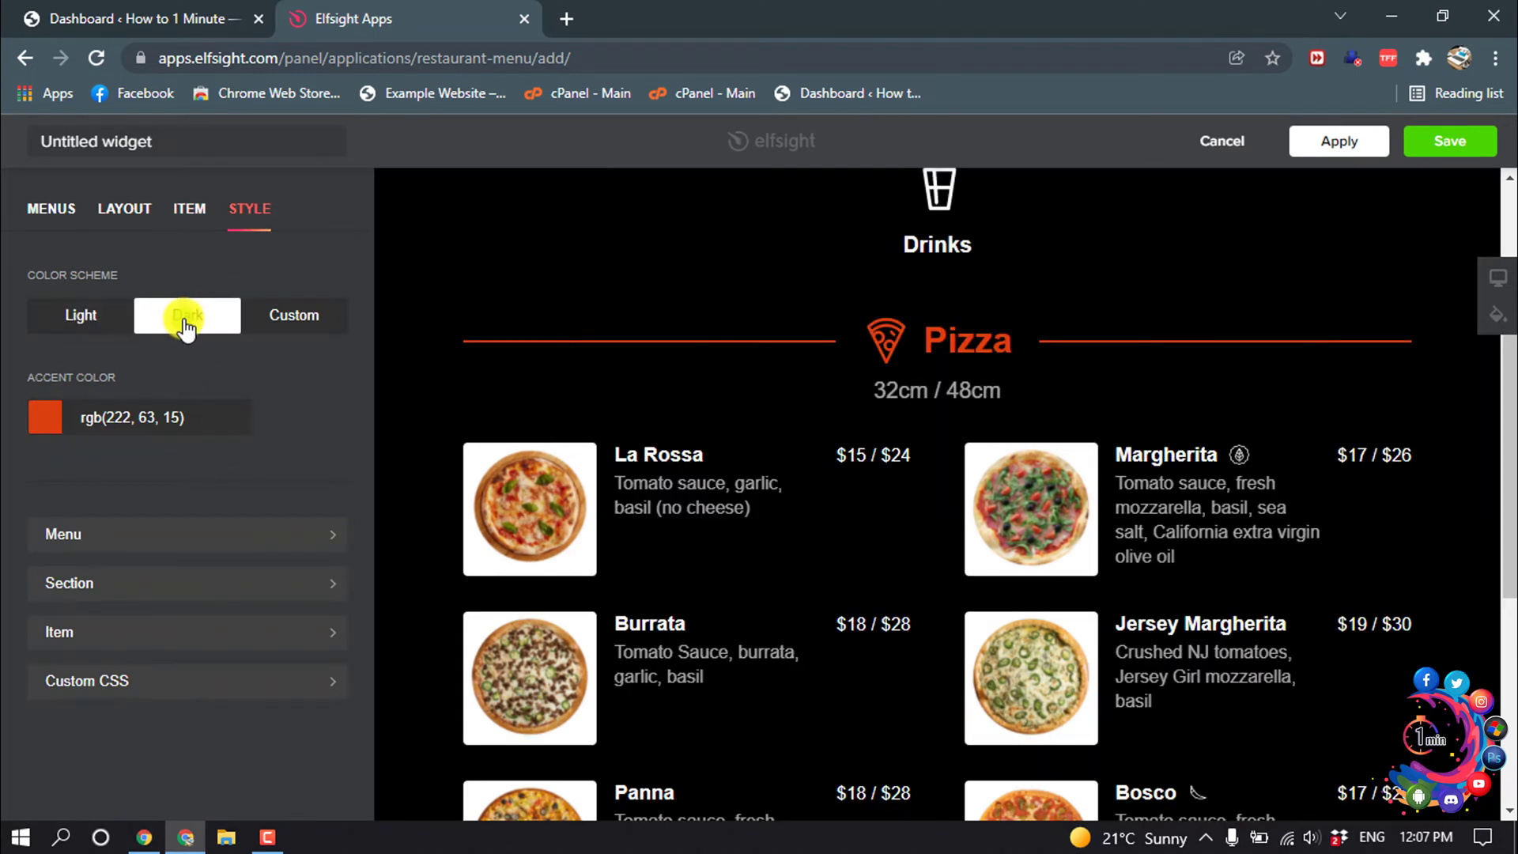
click(300, 318)
click(84, 318)
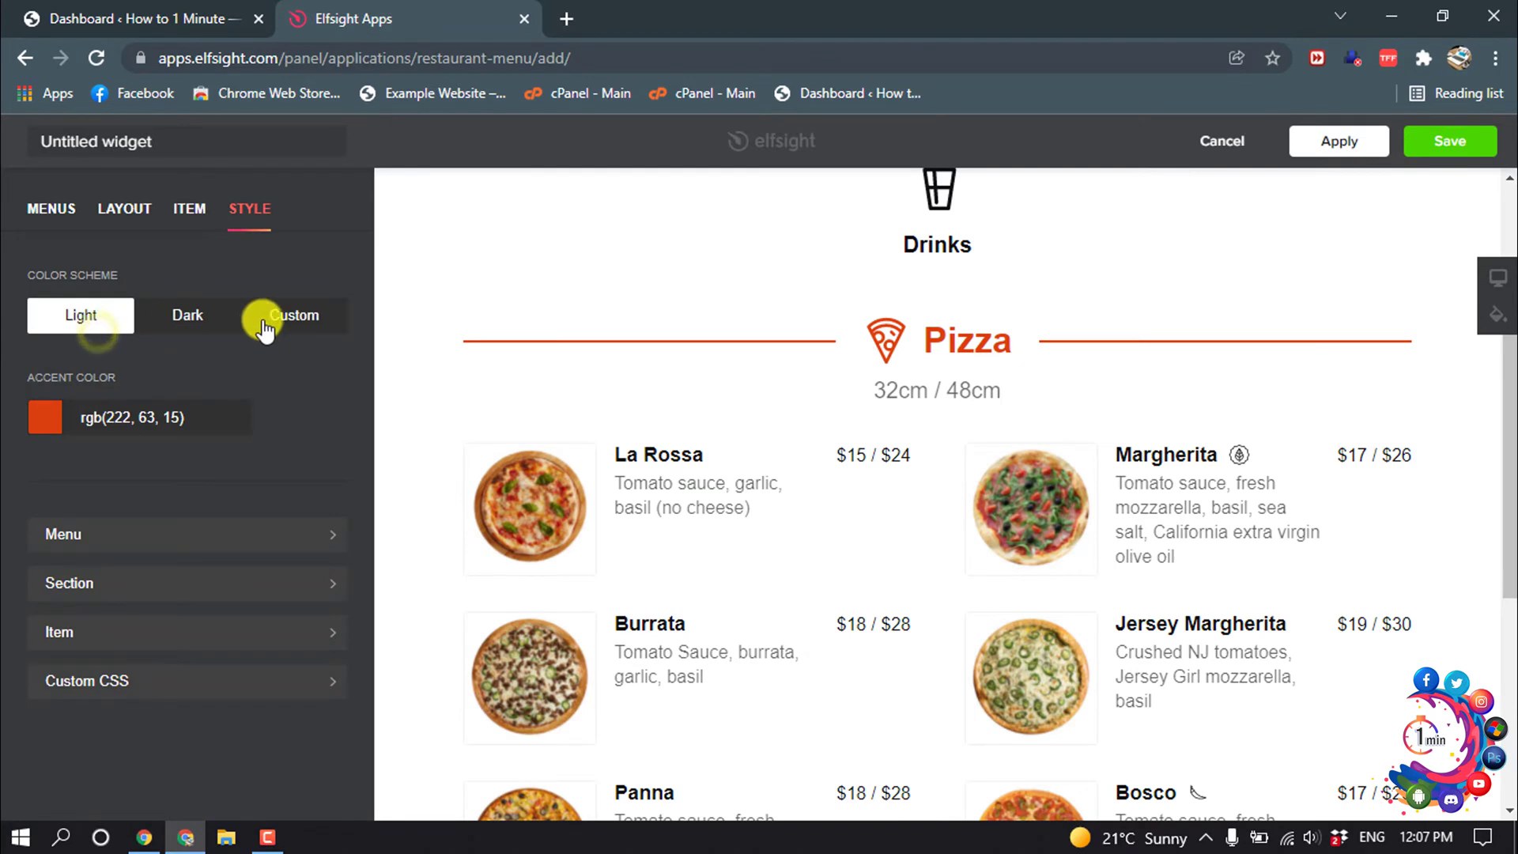
Change the menu's accent colour from orange to a bright blue
click(50, 421)
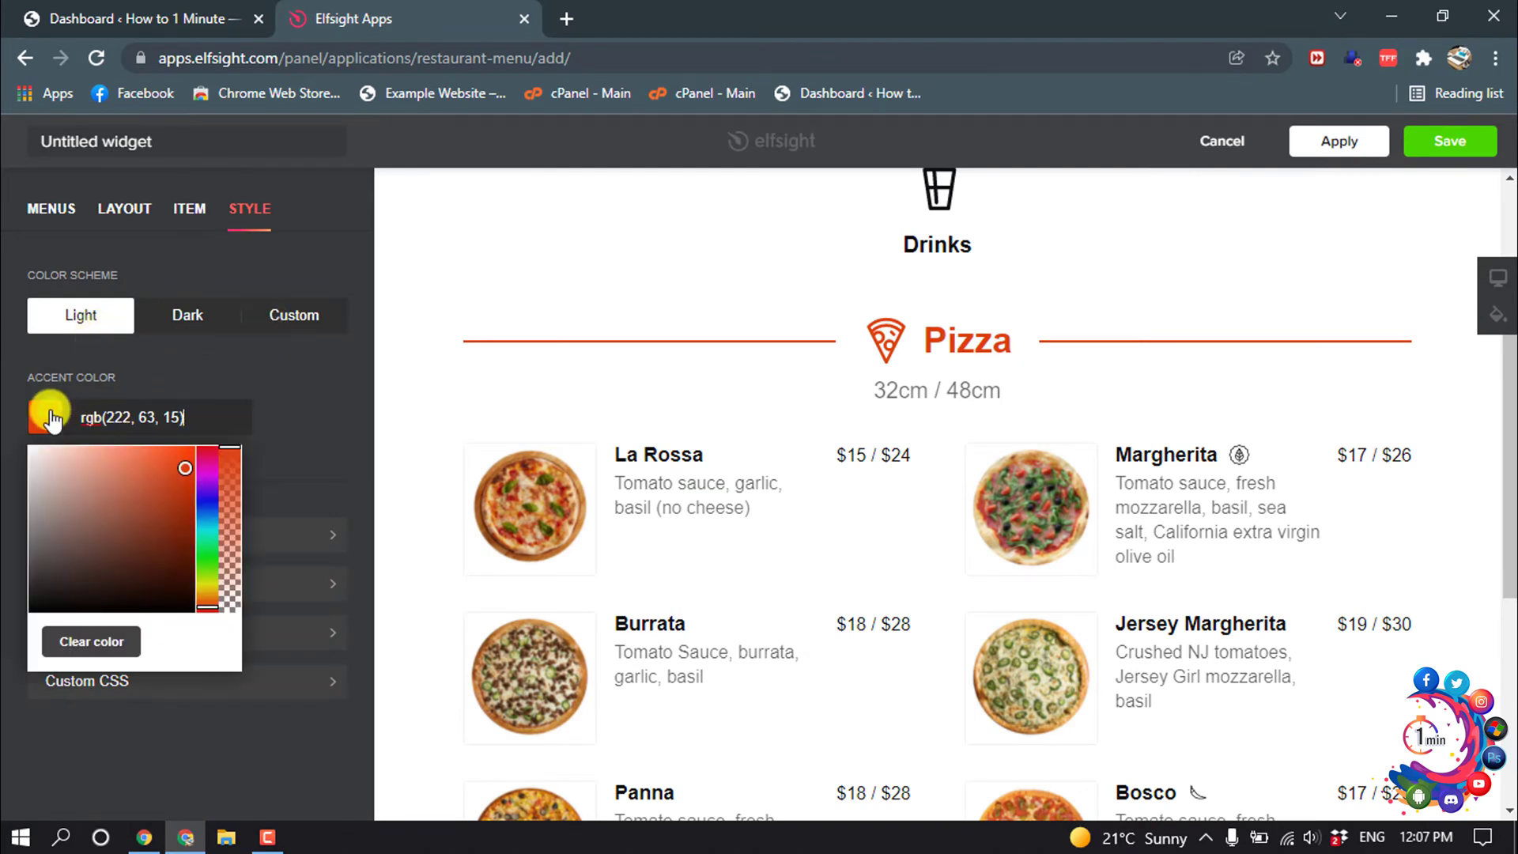
click(204, 513)
click(161, 498)
drag(177, 466, 187, 451)
click(277, 368)
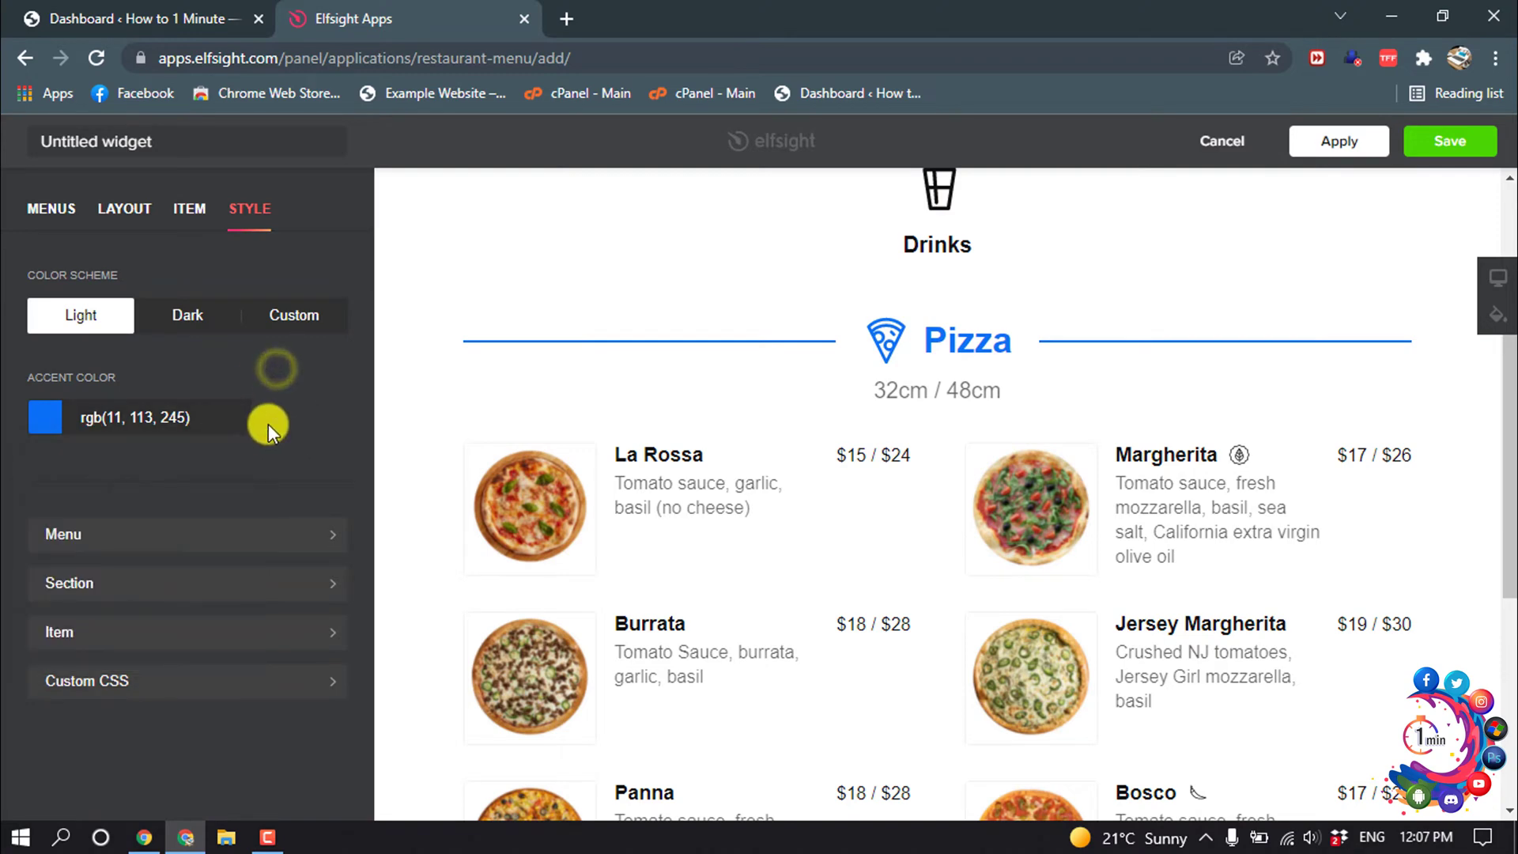
Rename the Pizza category to 'Noodles' and select its 32cm / 48cm caption
click(53, 222)
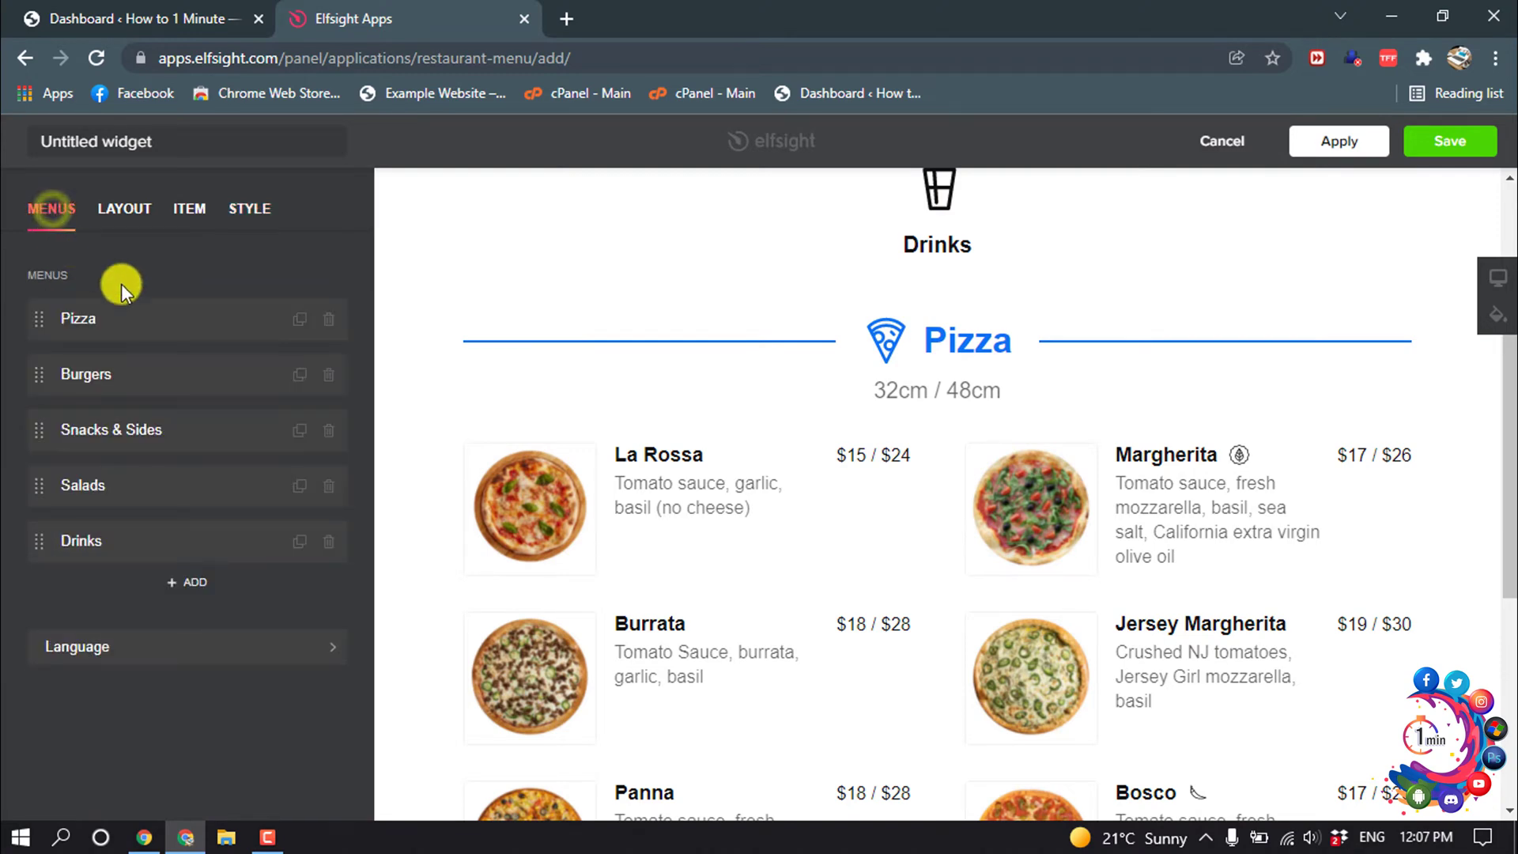
scroll(996, 517, up, 2)
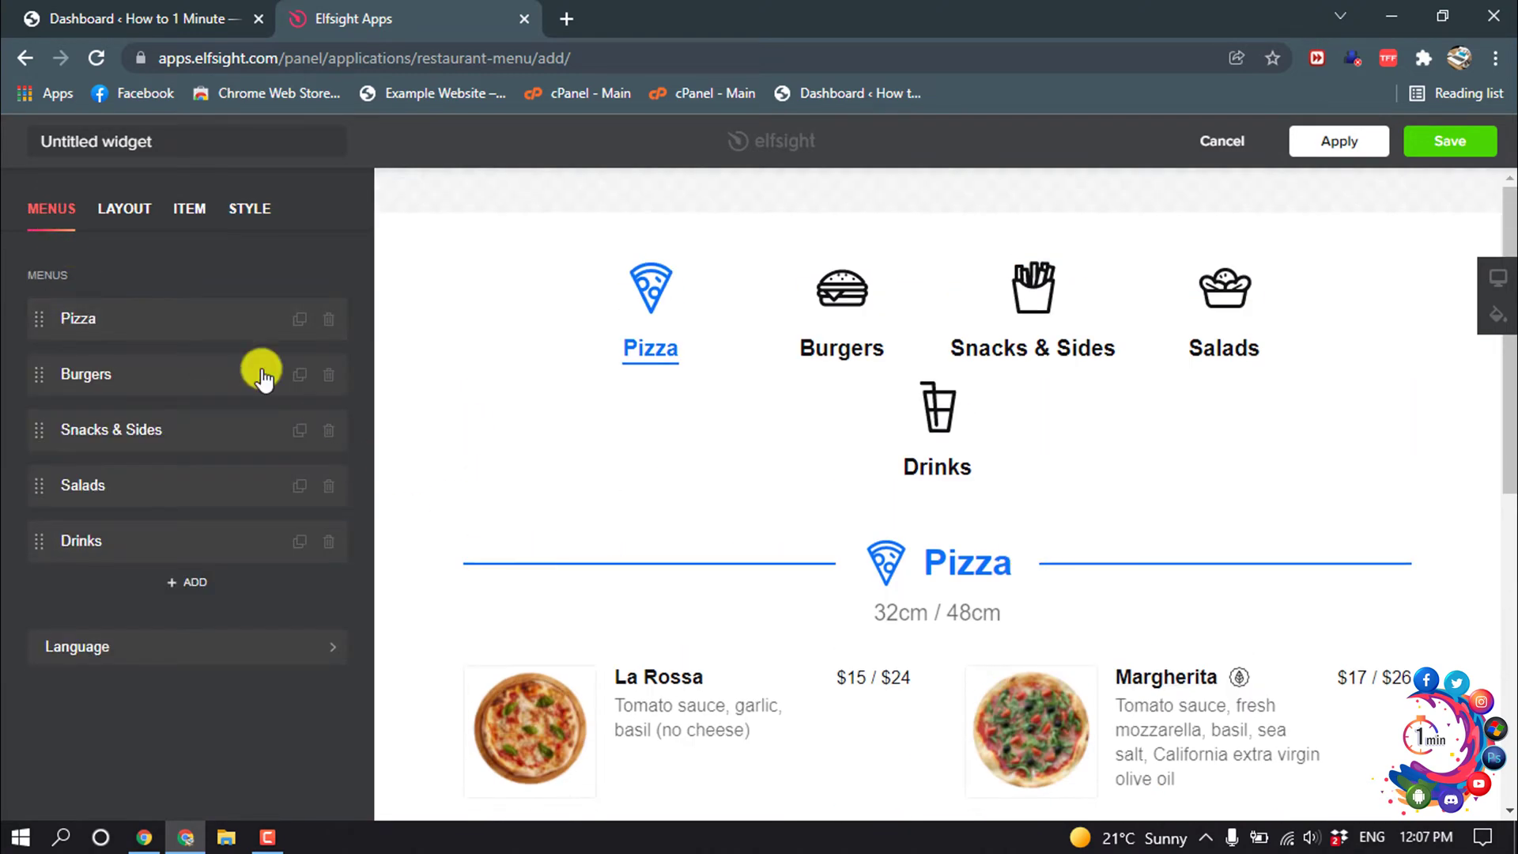
click(220, 333)
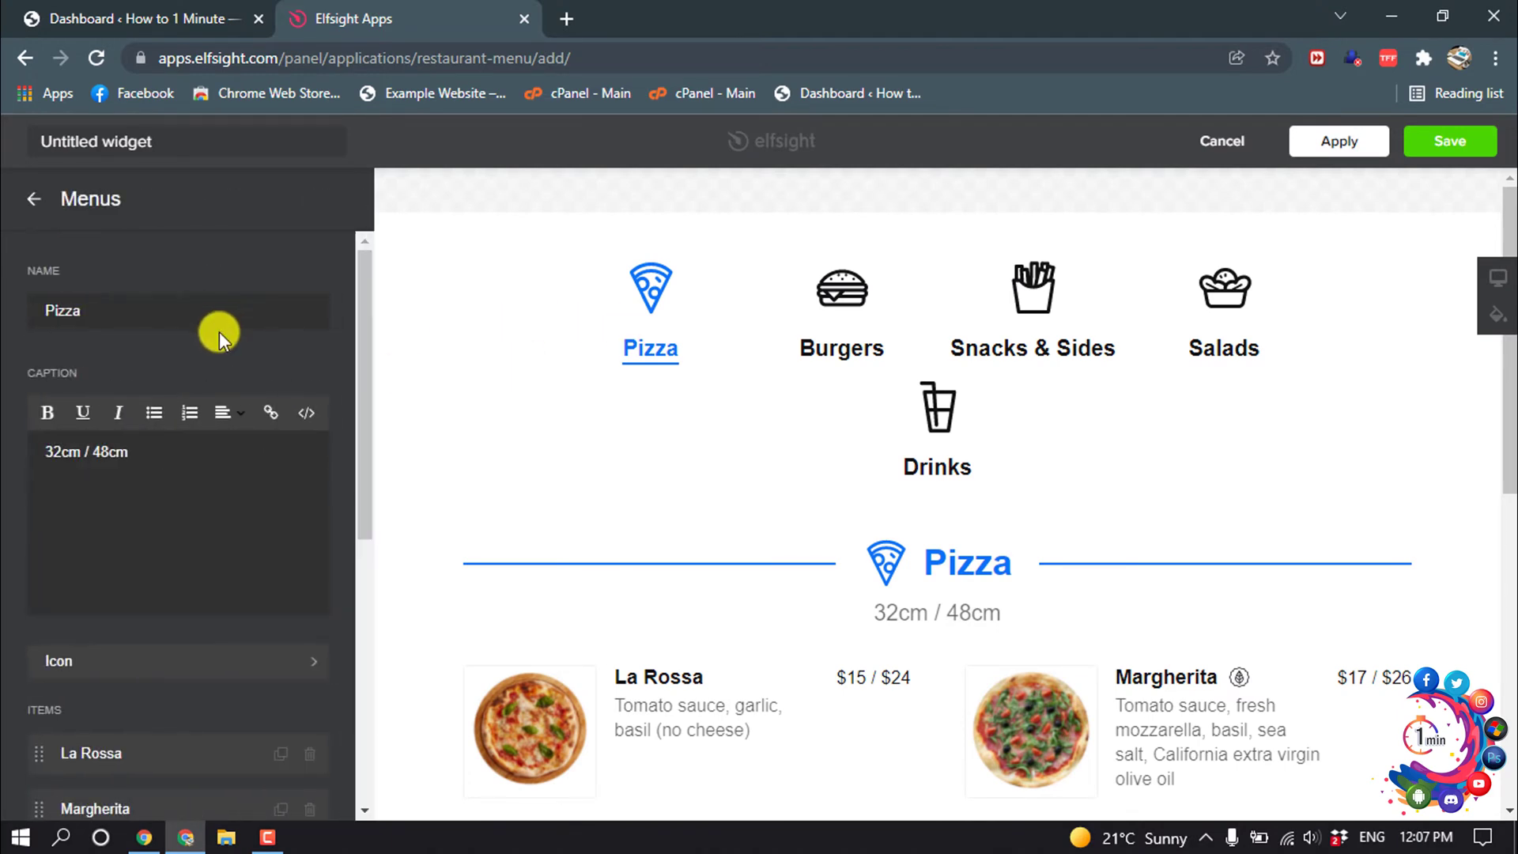
click(26, 198)
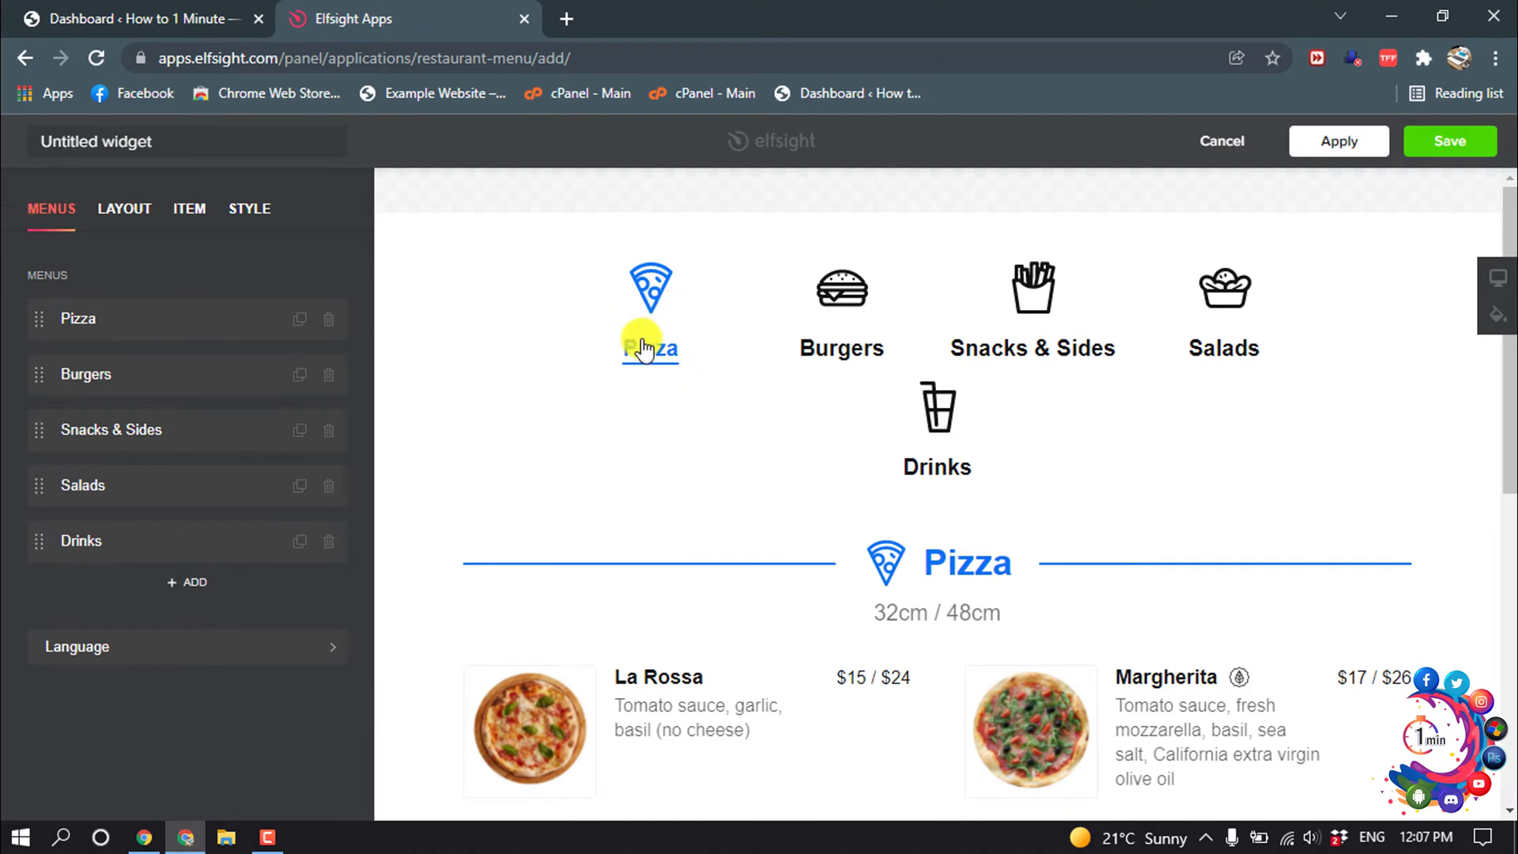
click(185, 335)
drag(176, 312, 6, 319)
text(Noodles)
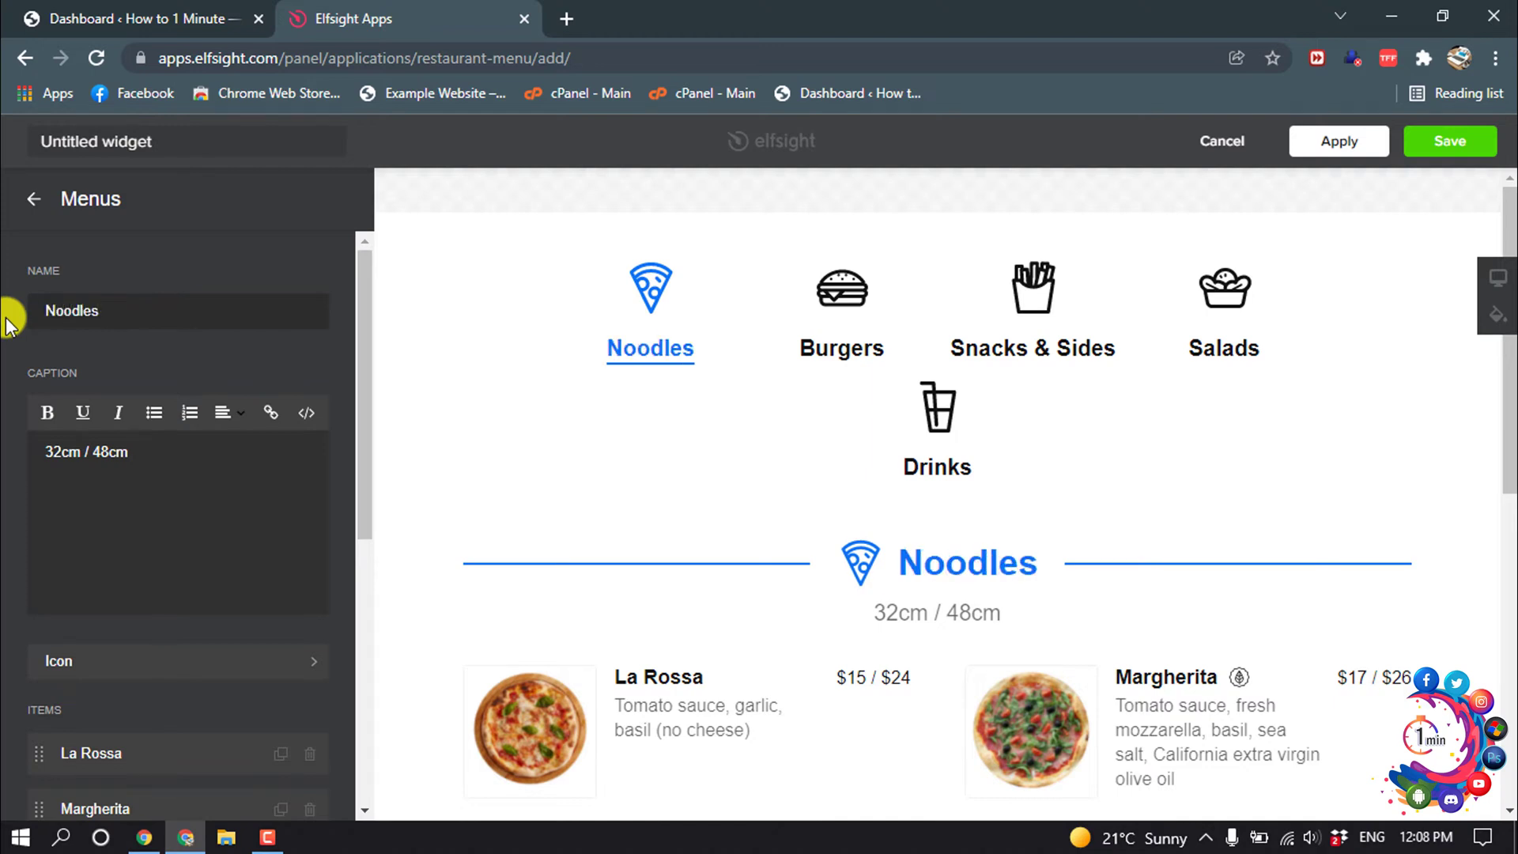
scroll(791, 494, down, 1)
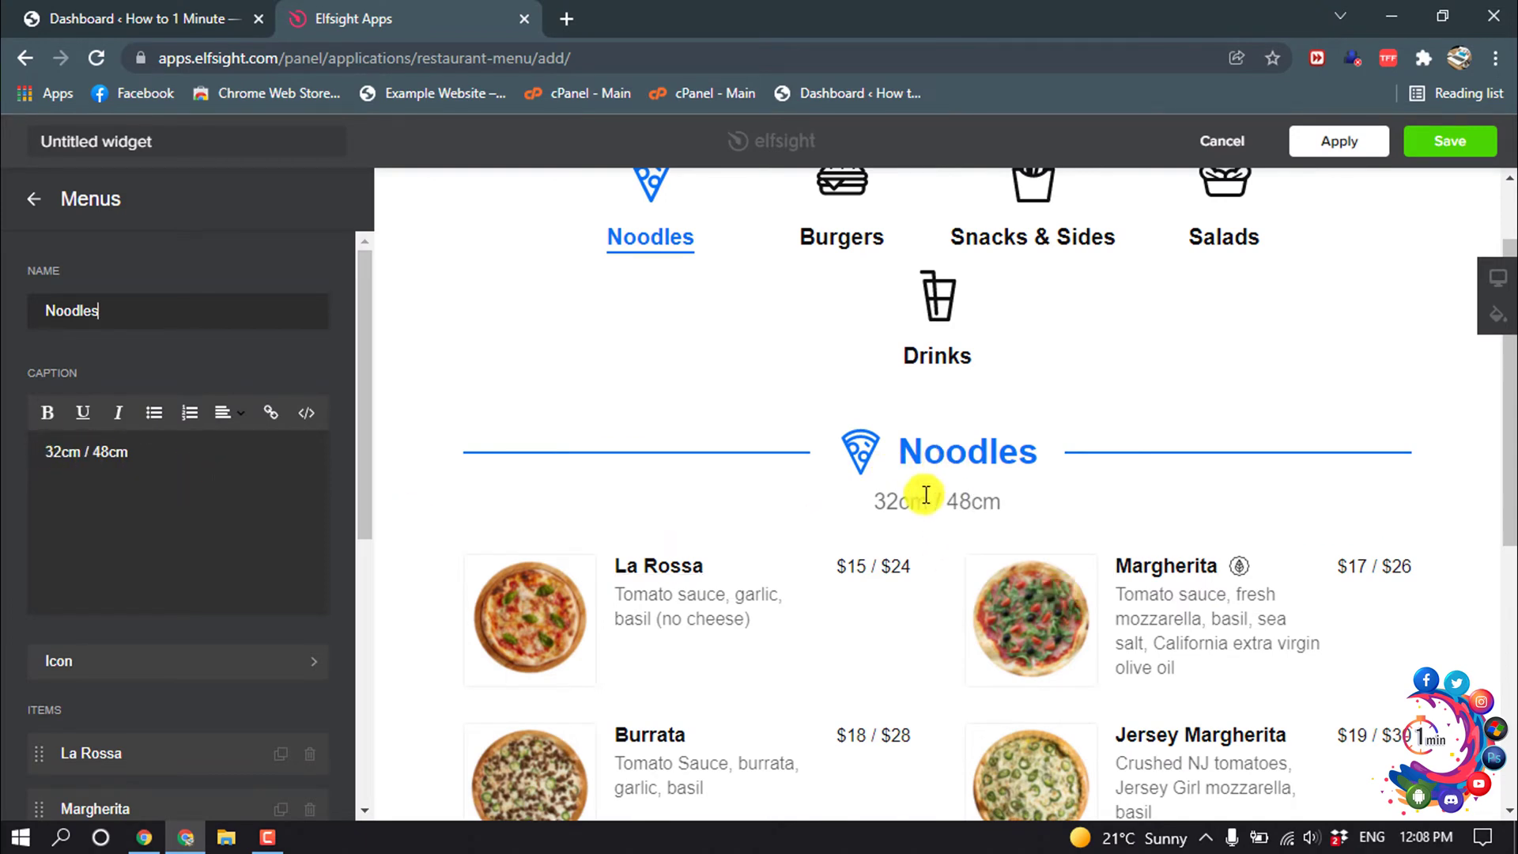
triple_click(160, 455)
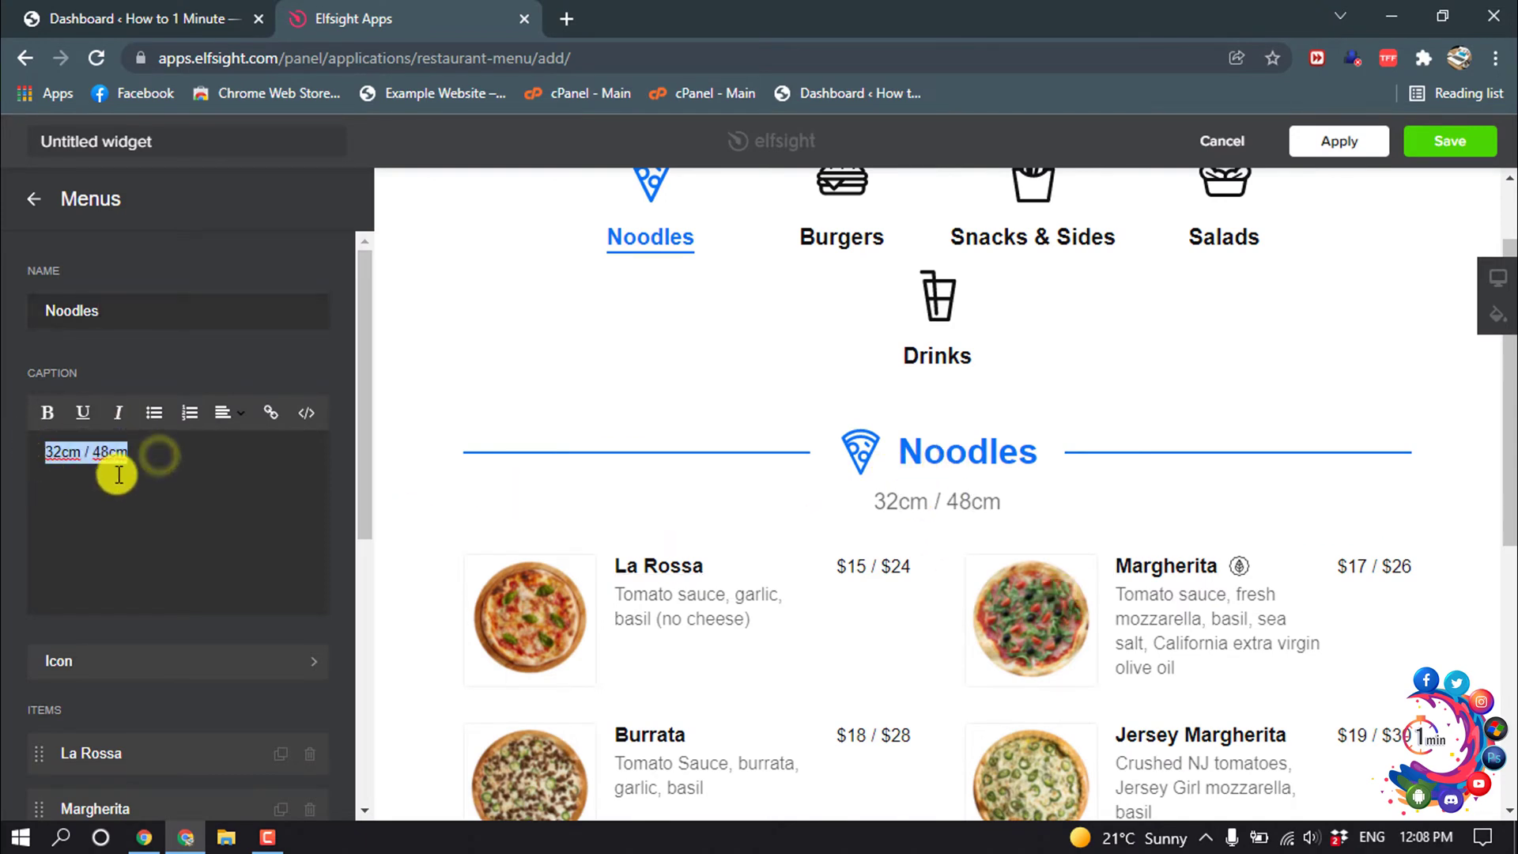
scroll(178, 533, down, 1)
Give Noodles a grill icon from the icon library and return to the items list
click(221, 543)
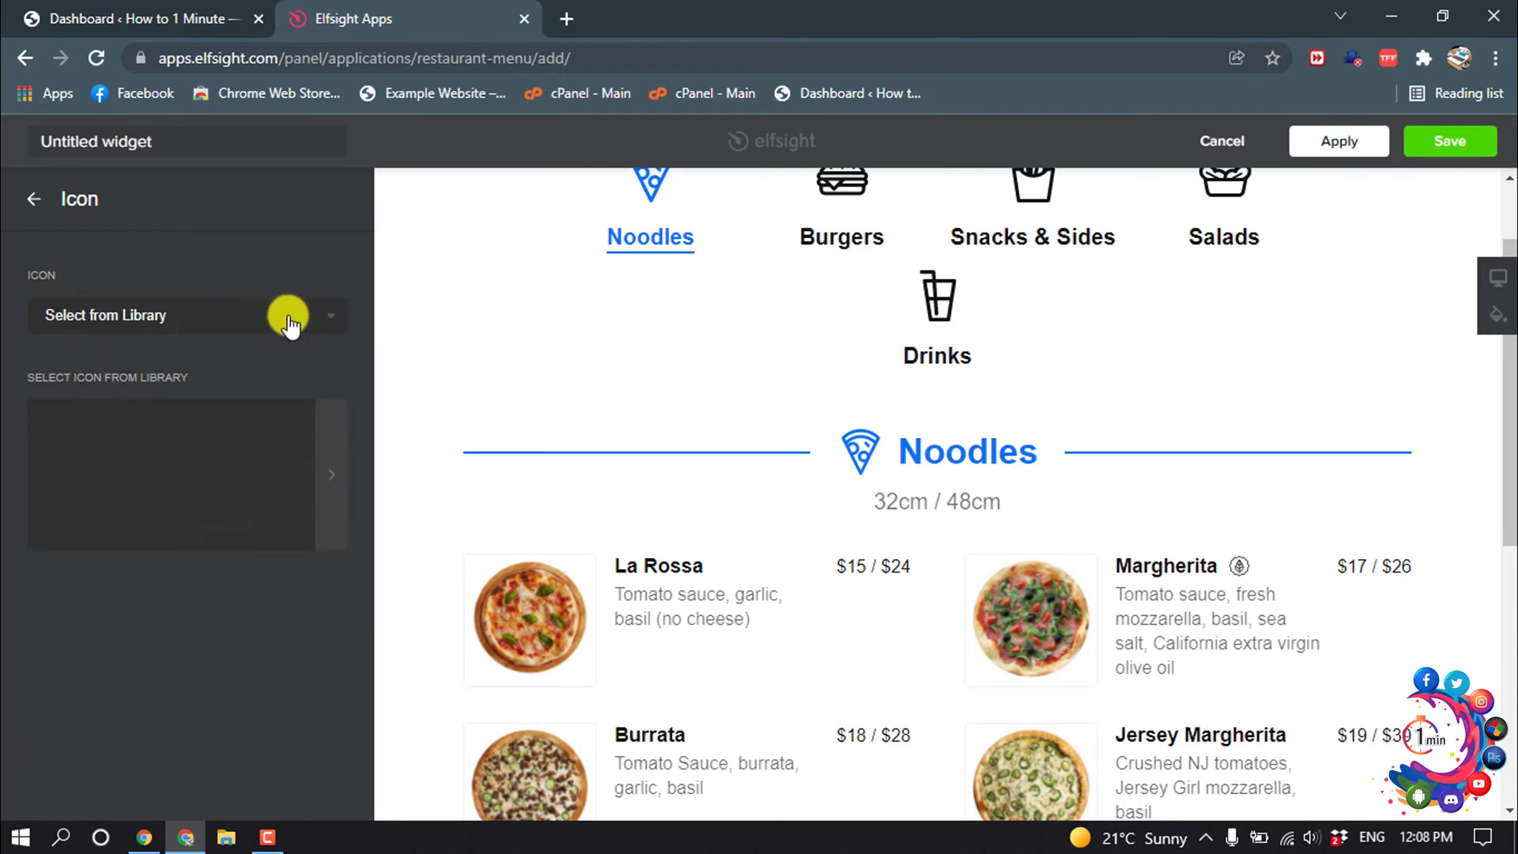
click(302, 322)
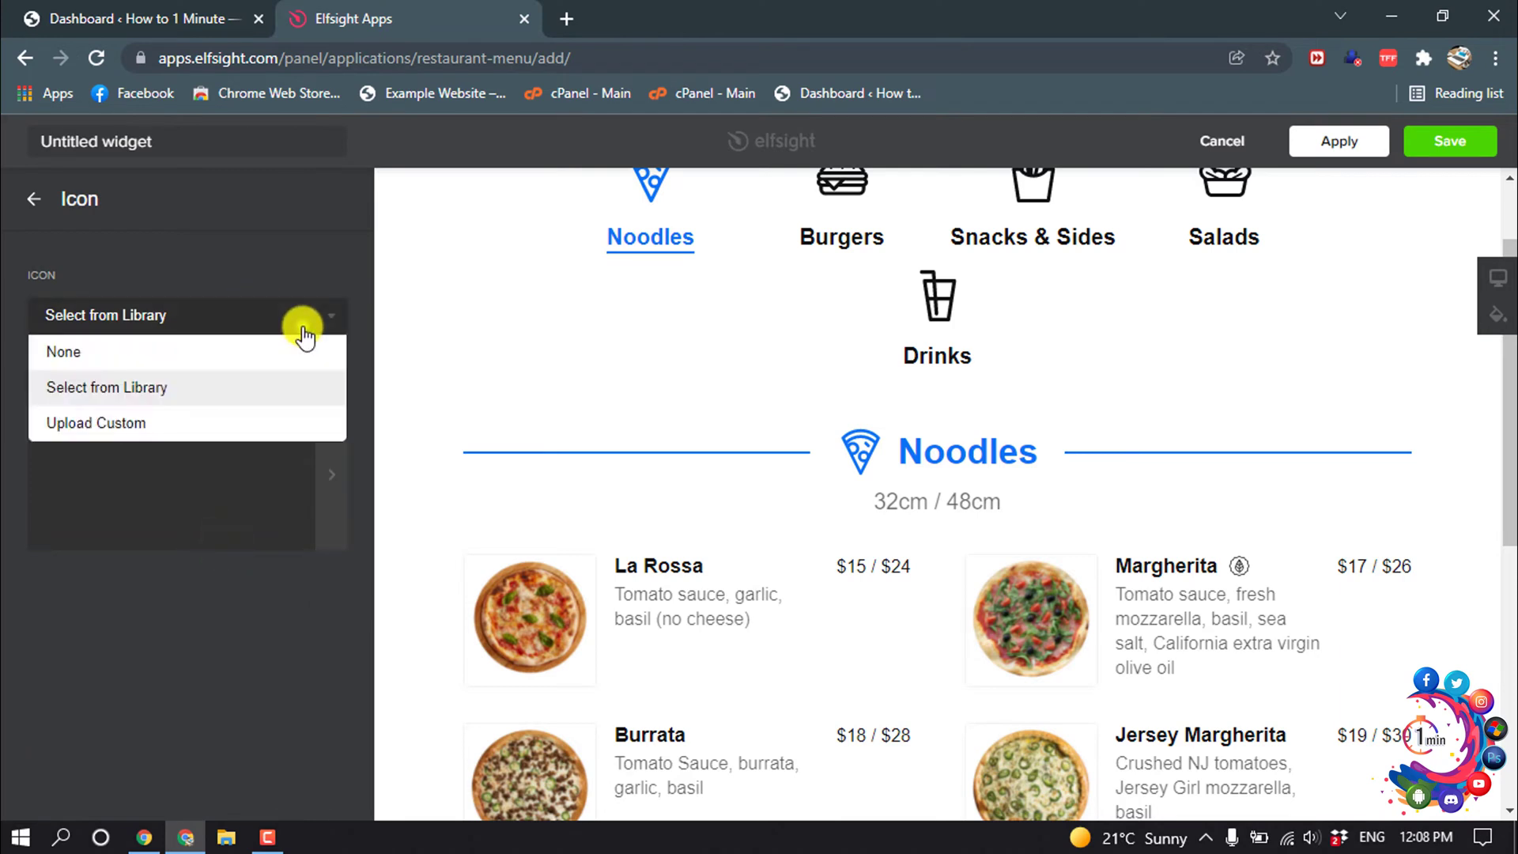
click(129, 386)
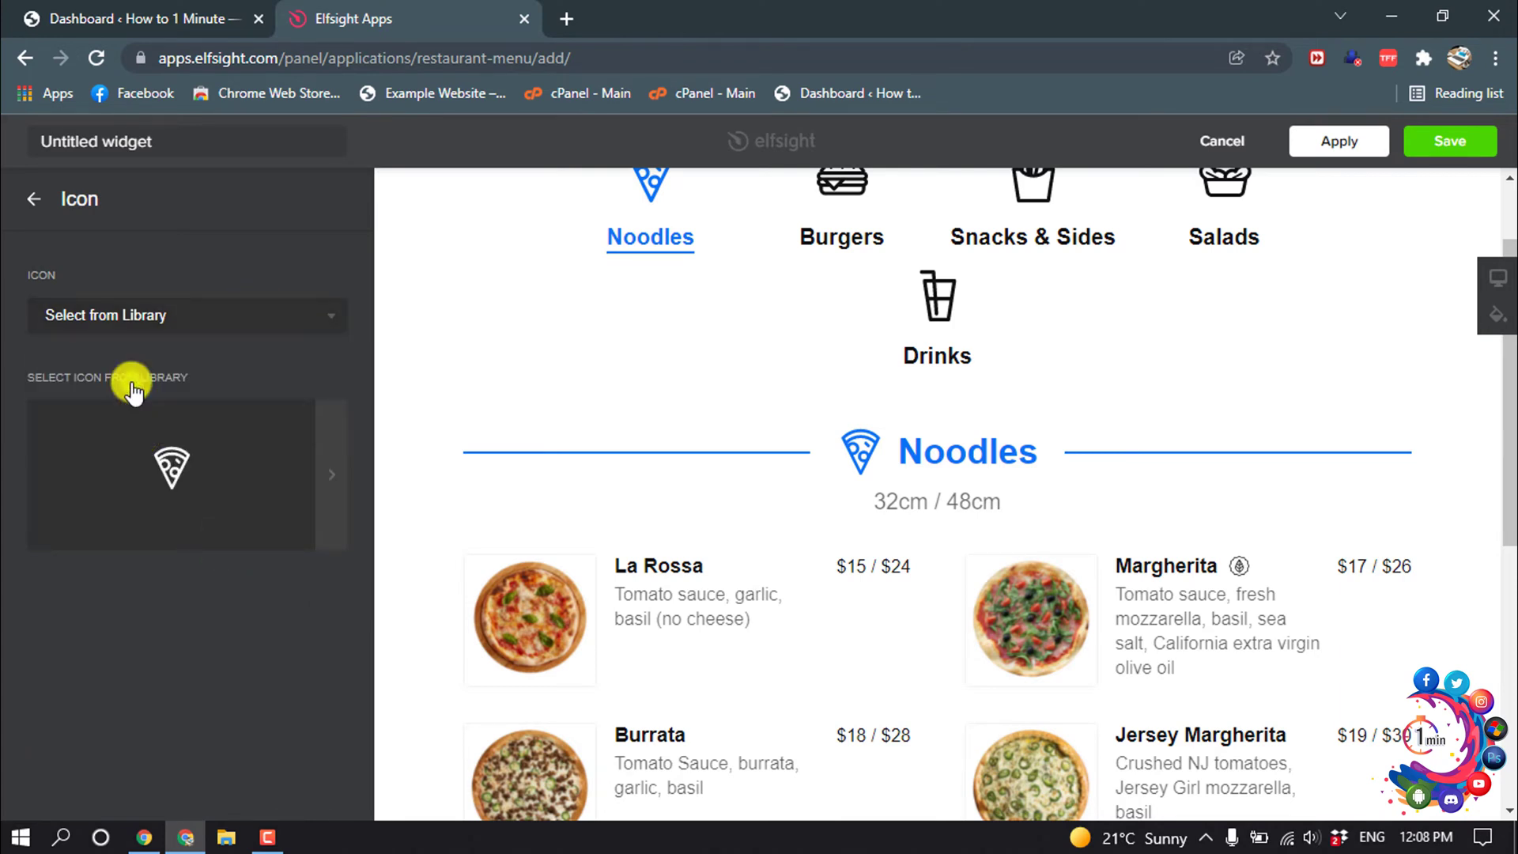
click(320, 466)
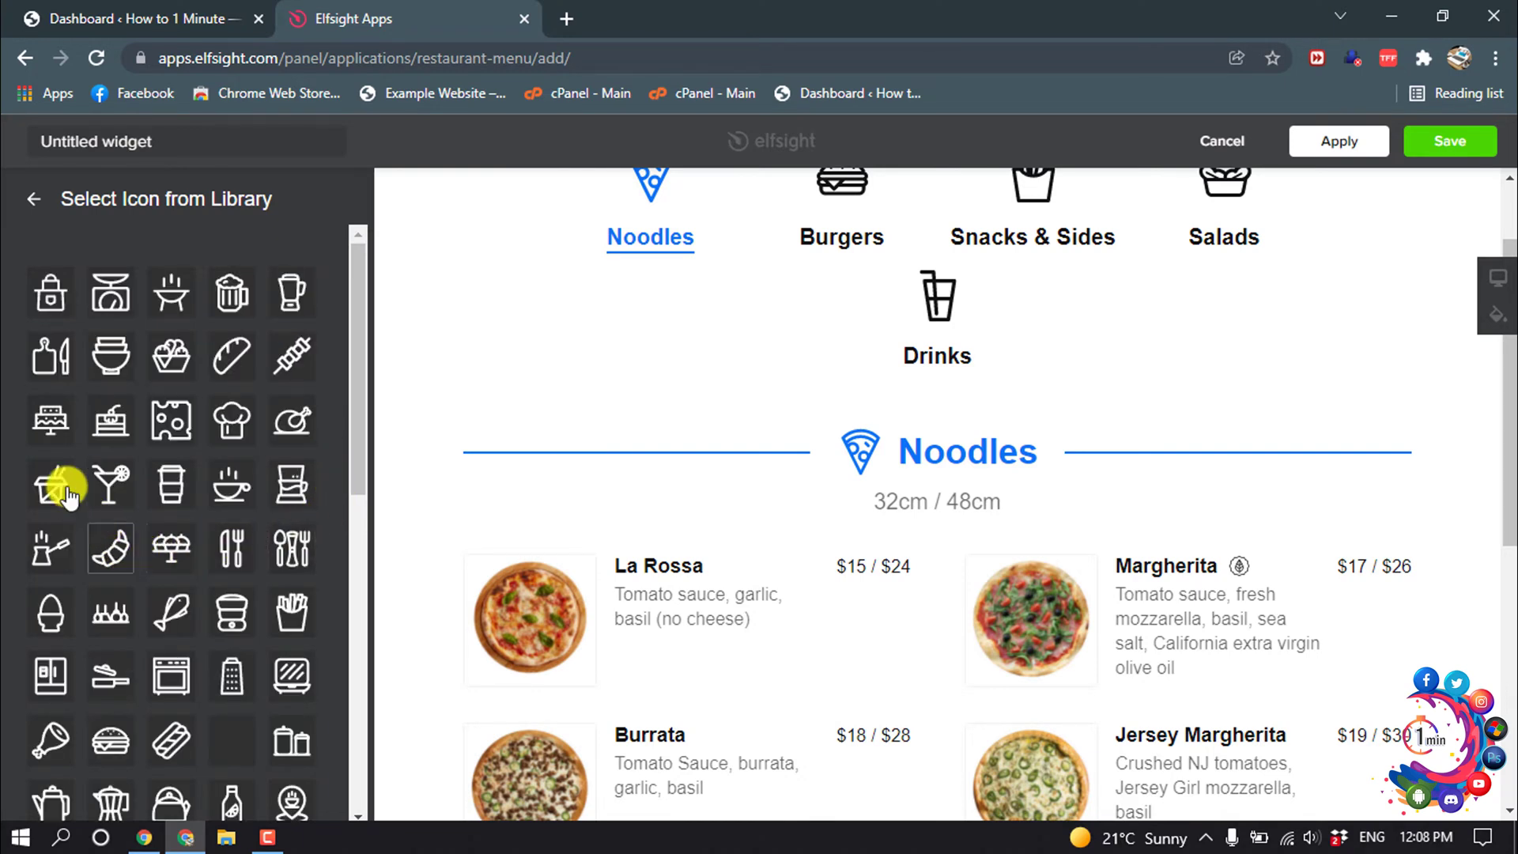
click(169, 293)
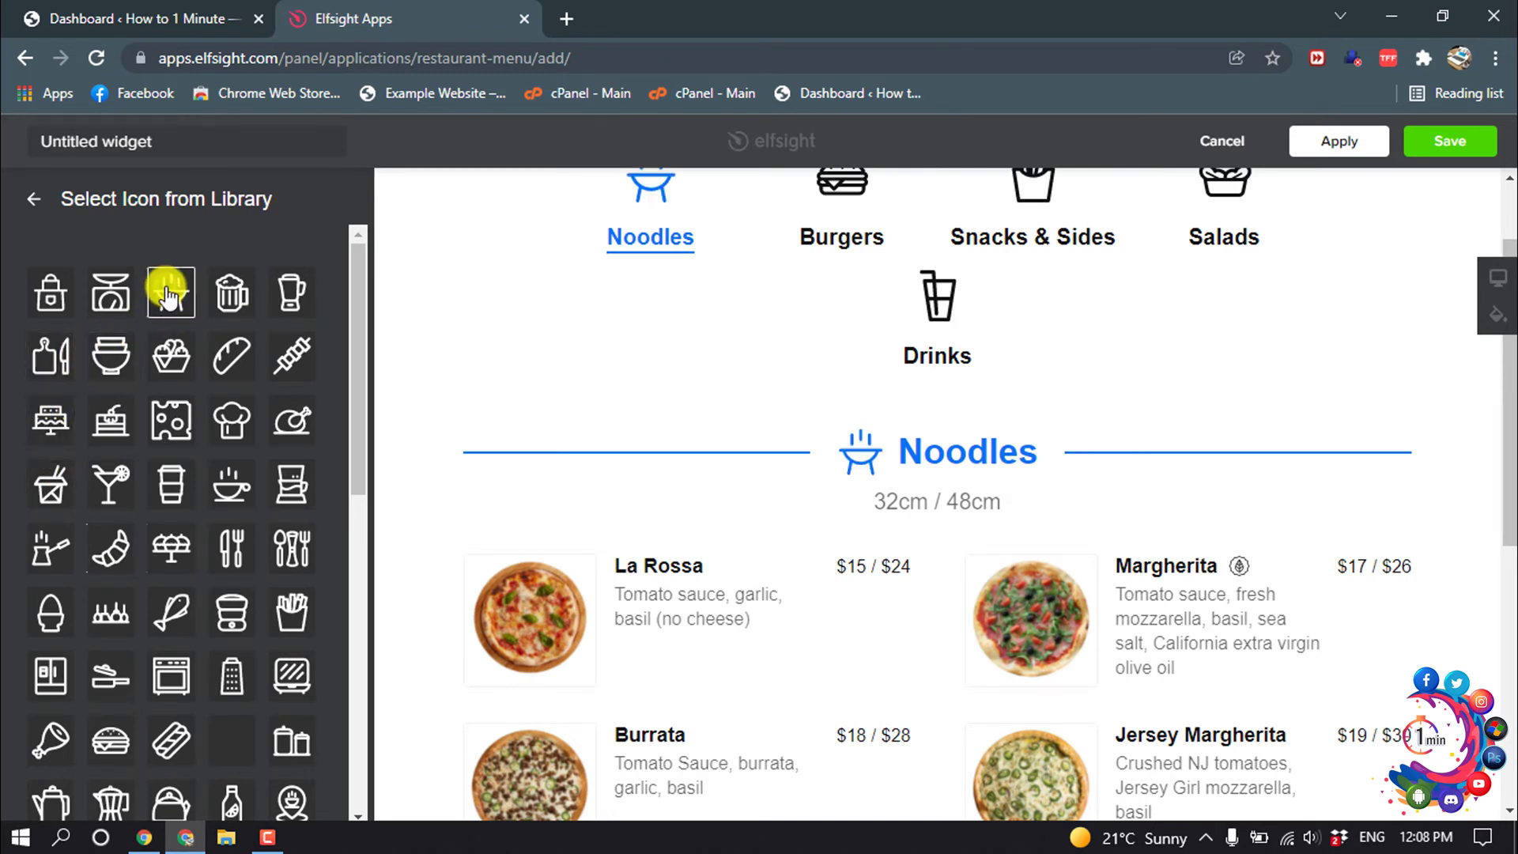
click(30, 201)
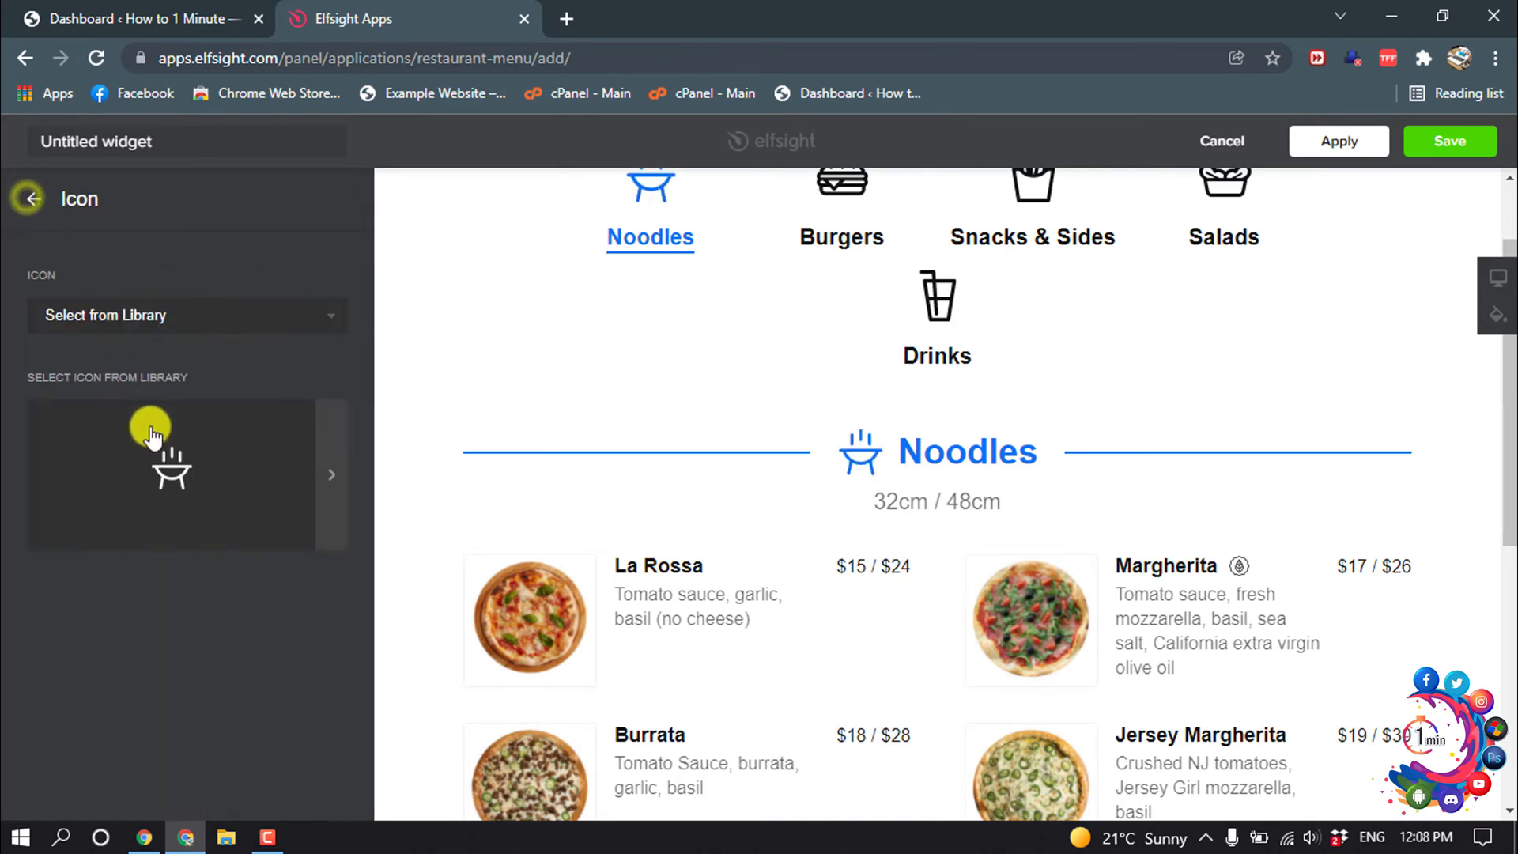
click(33, 201)
scroll(175, 517, down, 3)
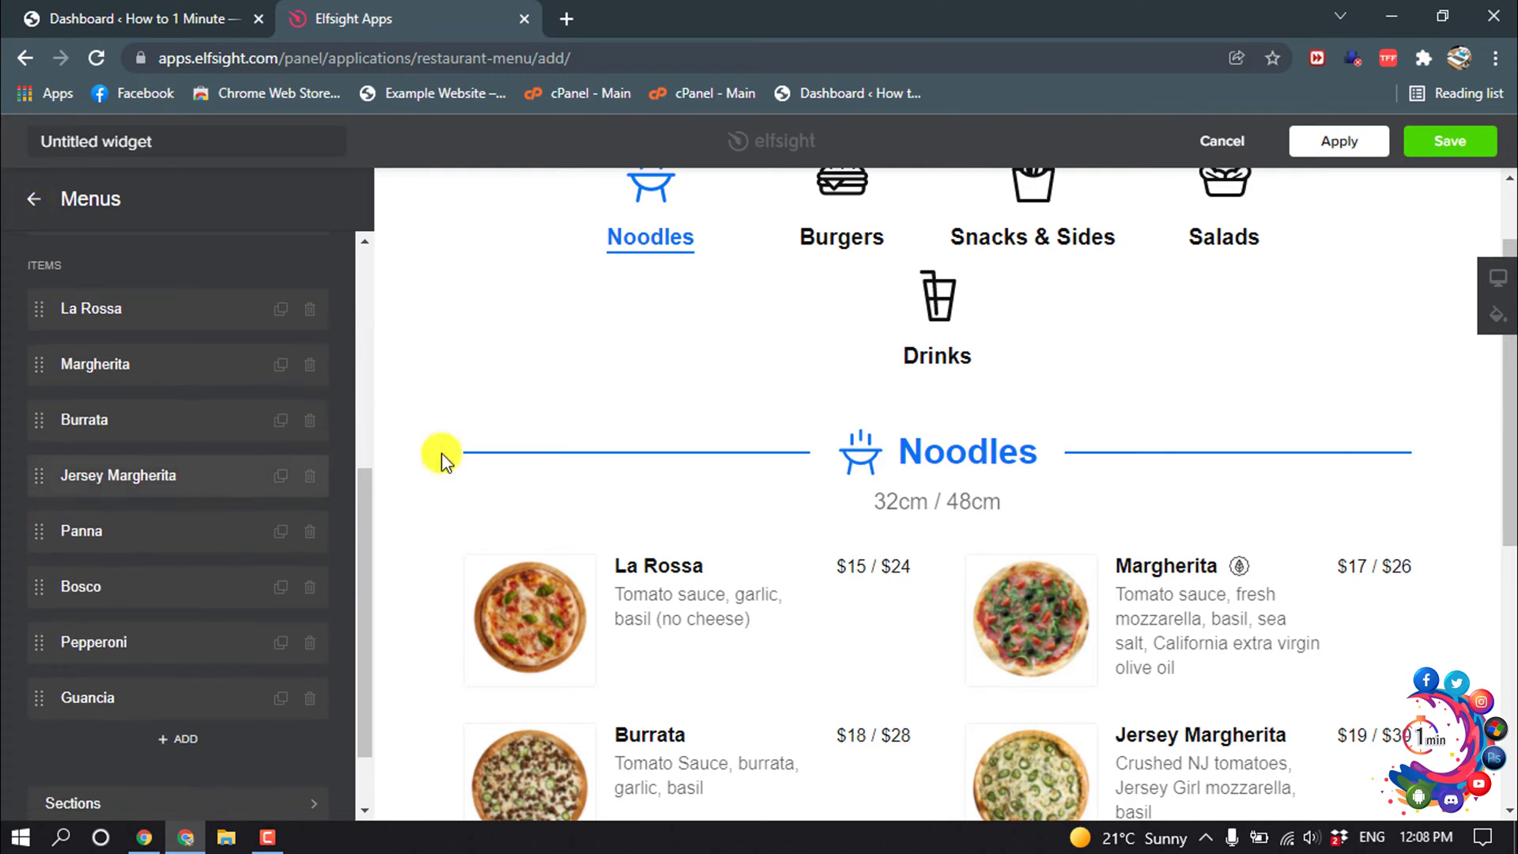
scroll(84, 558, down, 2)
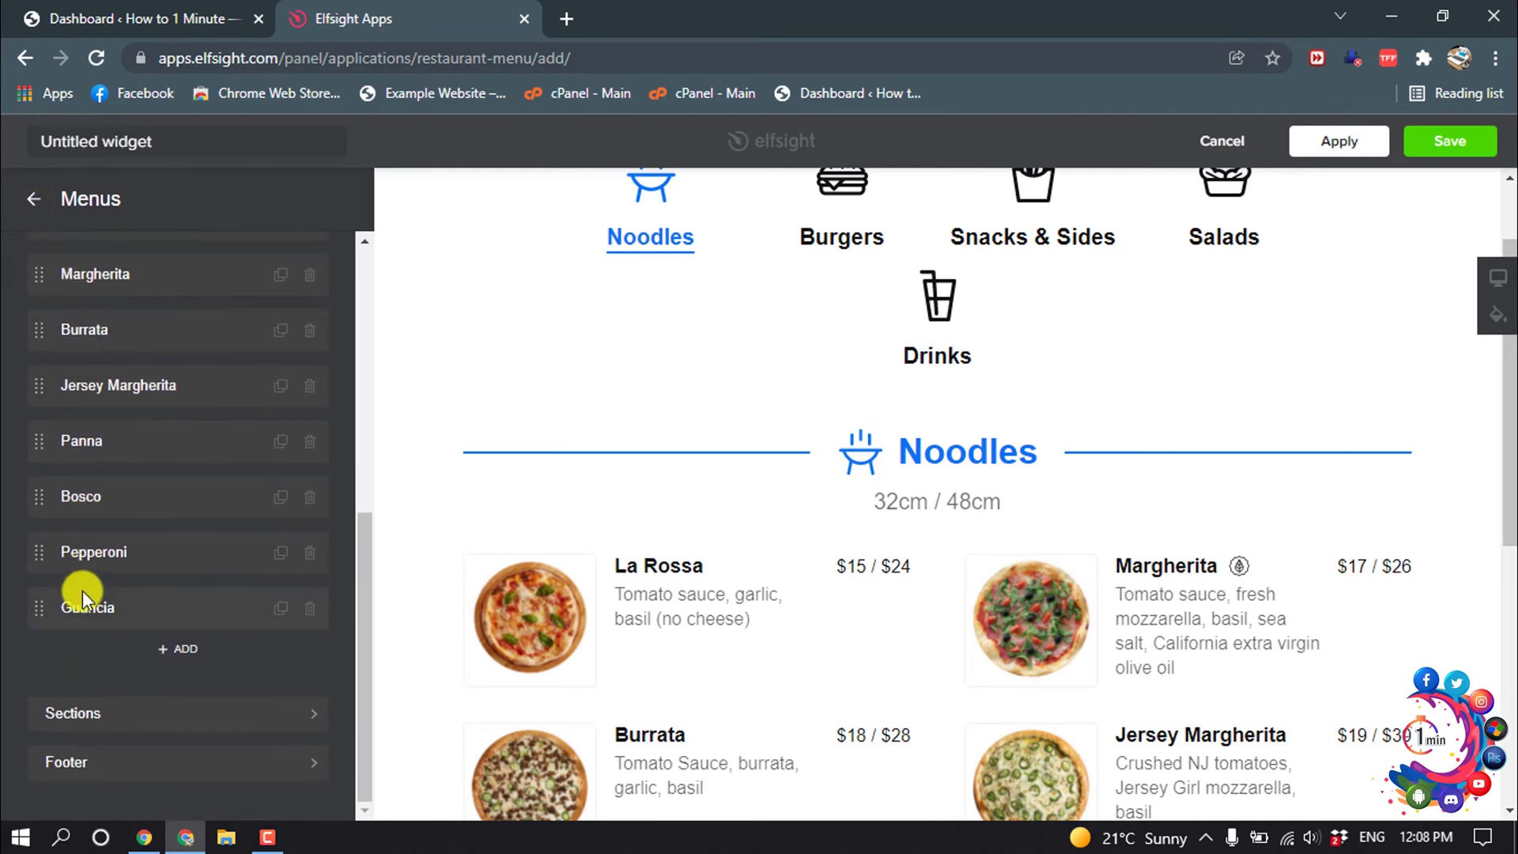
Open the Burrata item's details and view its Section options
click(129, 318)
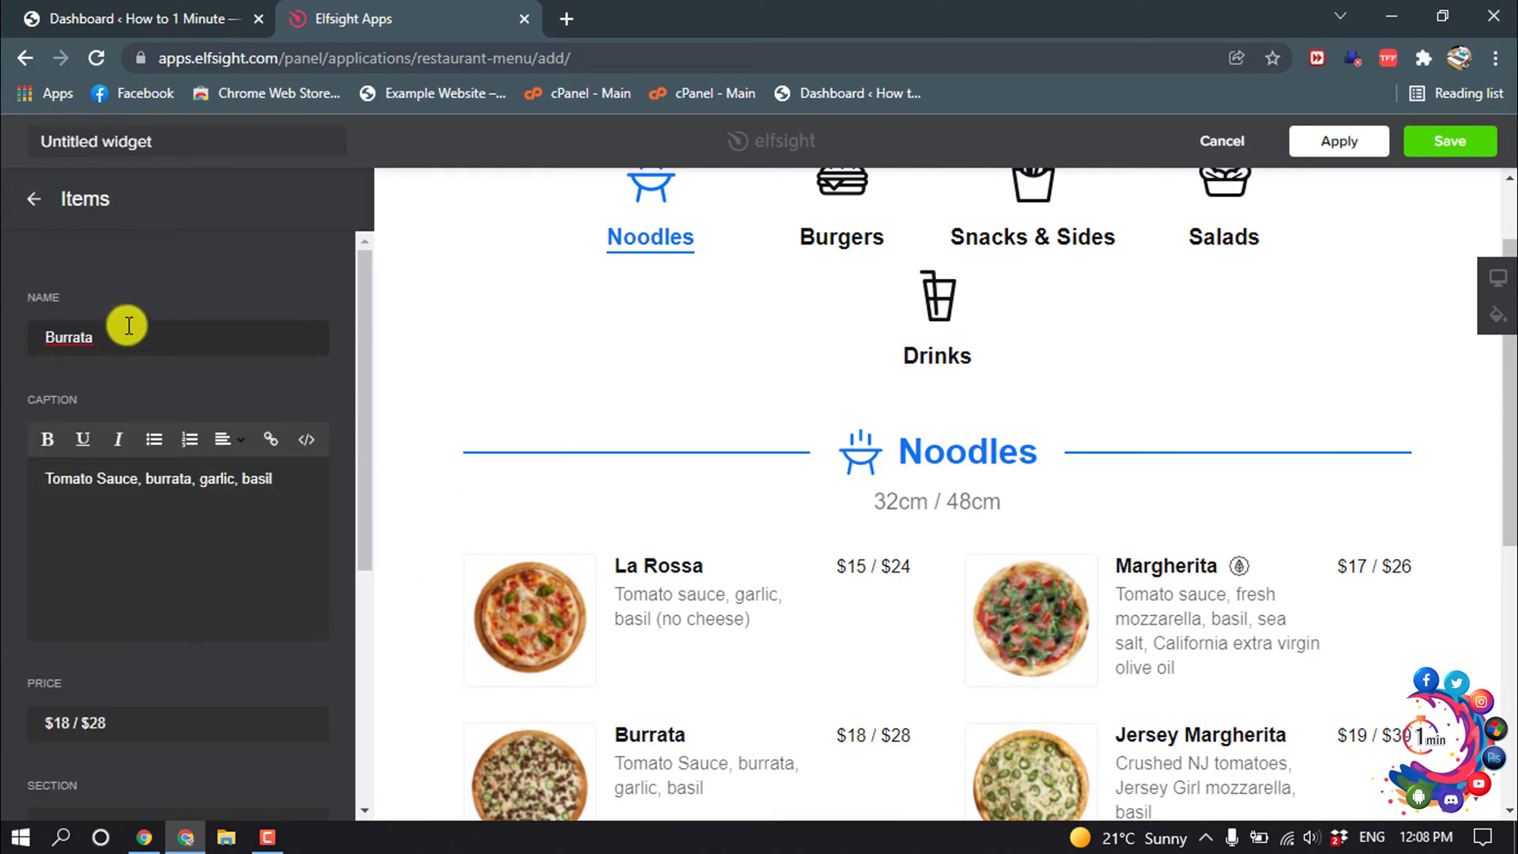
drag(119, 344, 27, 336)
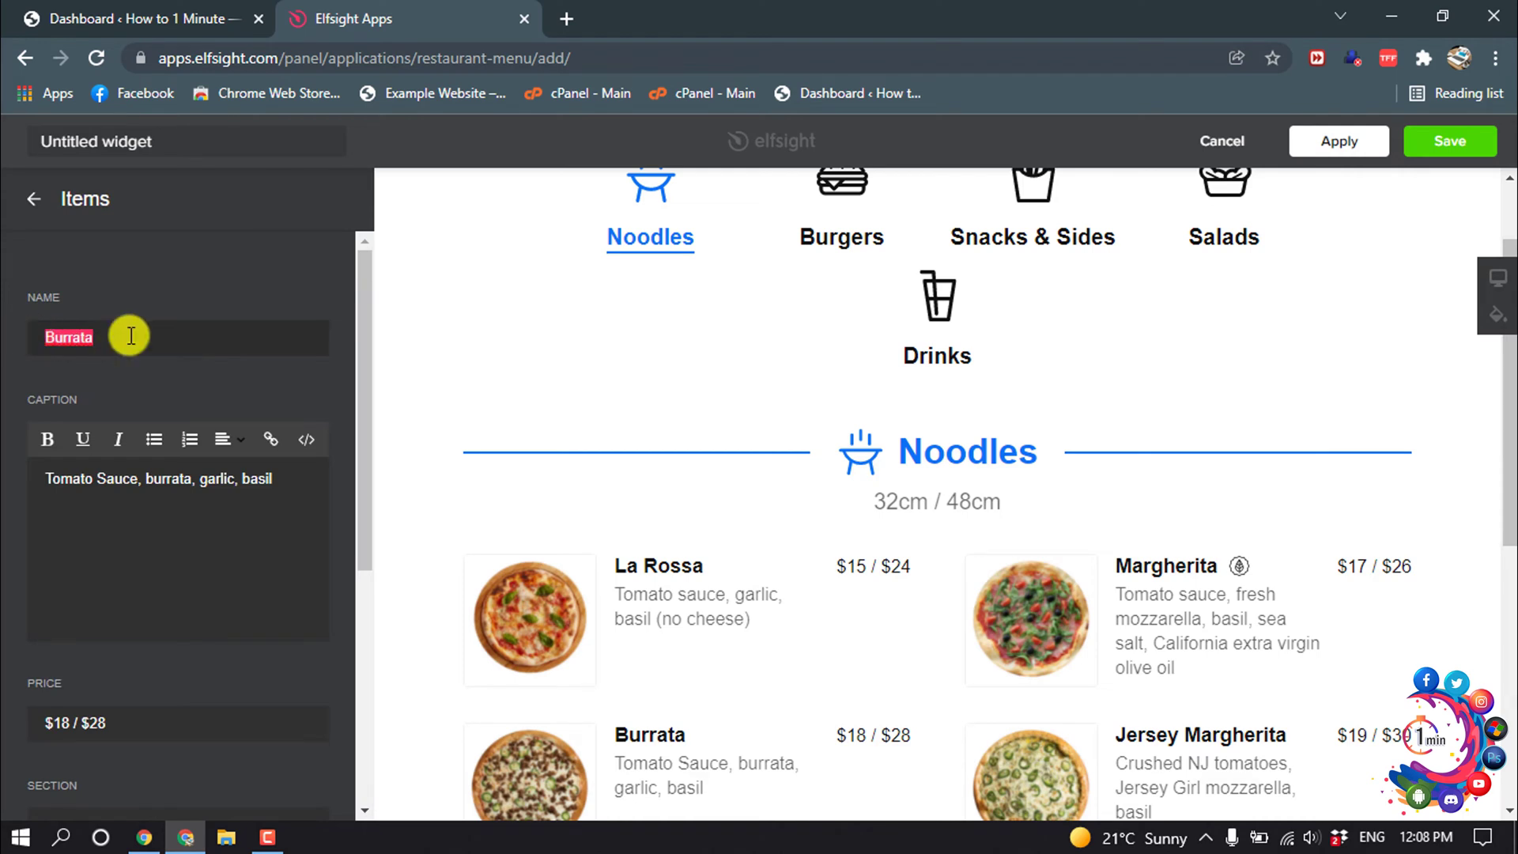
scroll(166, 463, down, 2)
scroll(166, 468, down, 2)
drag(161, 499, 12, 489)
scroll(48, 504, down, 2)
scroll(85, 526, down, 2)
click(132, 400)
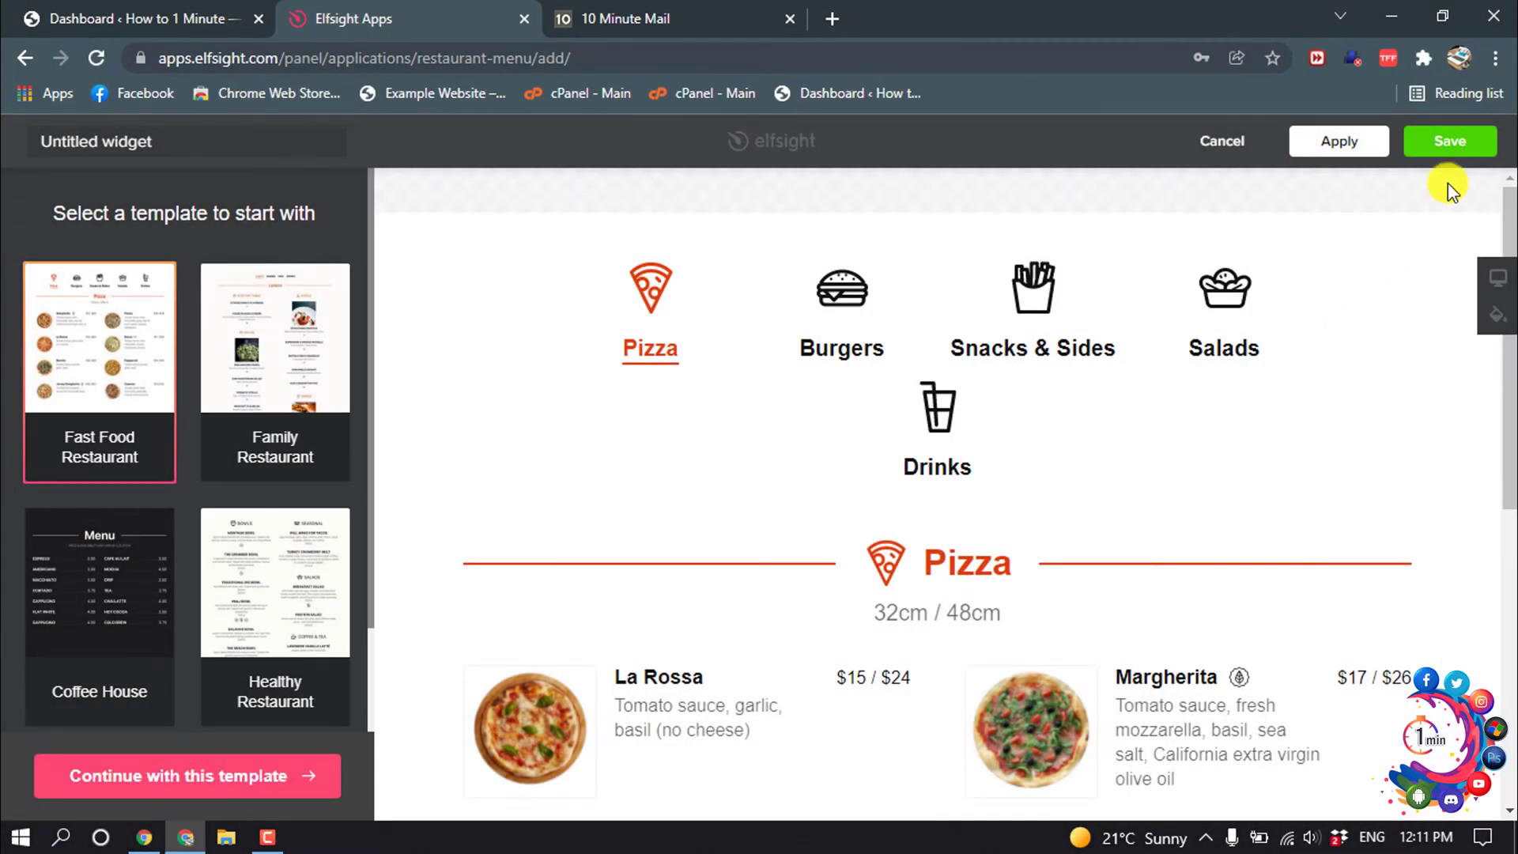
Save the restaurant menu widget and subscribe to the free Lite plan
click(1454, 142)
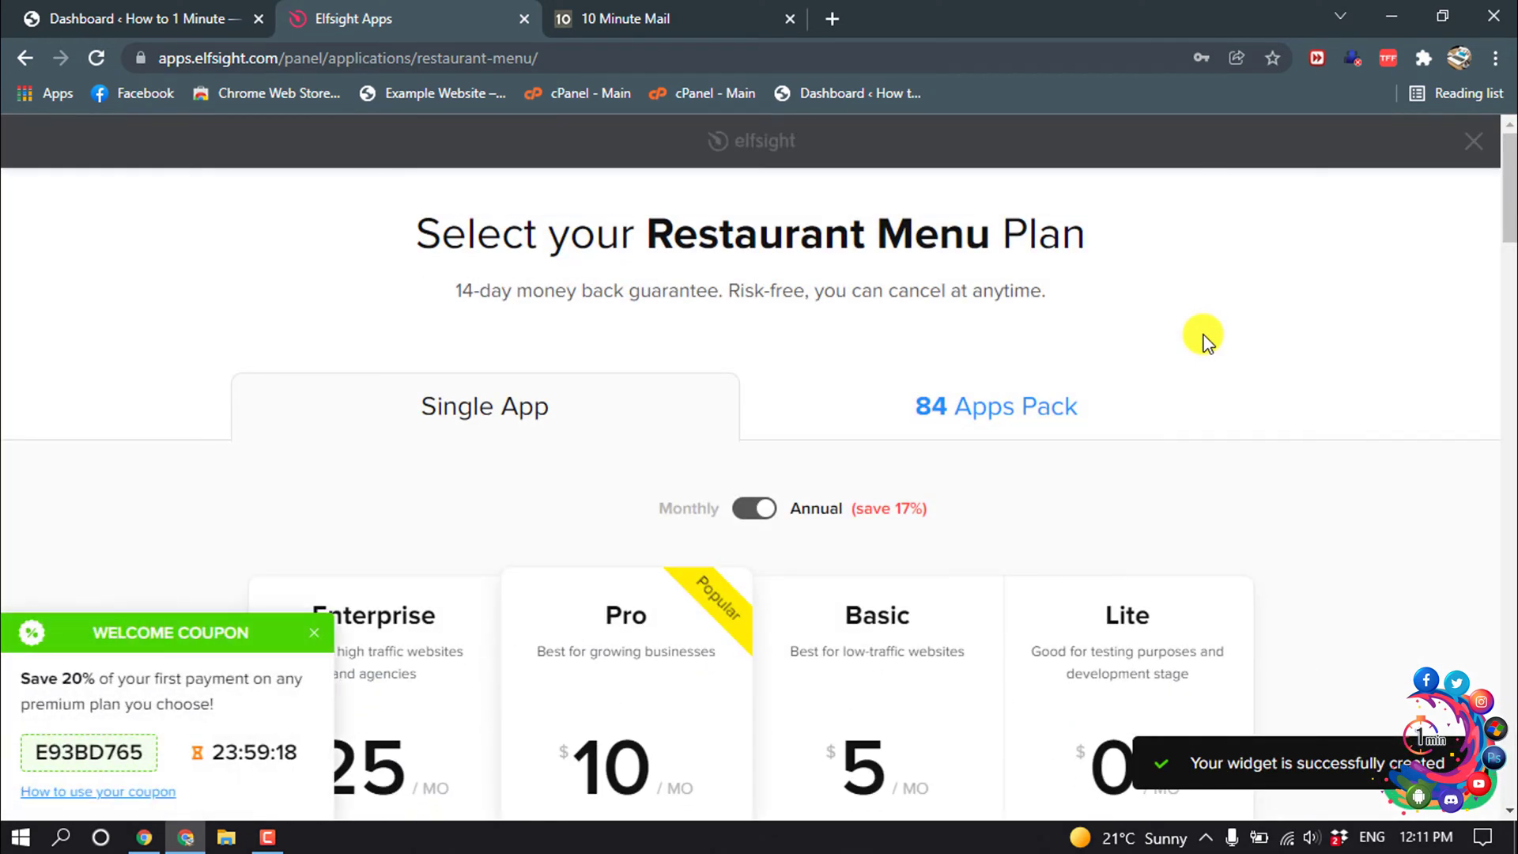
scroll(1203, 340, down, 2)
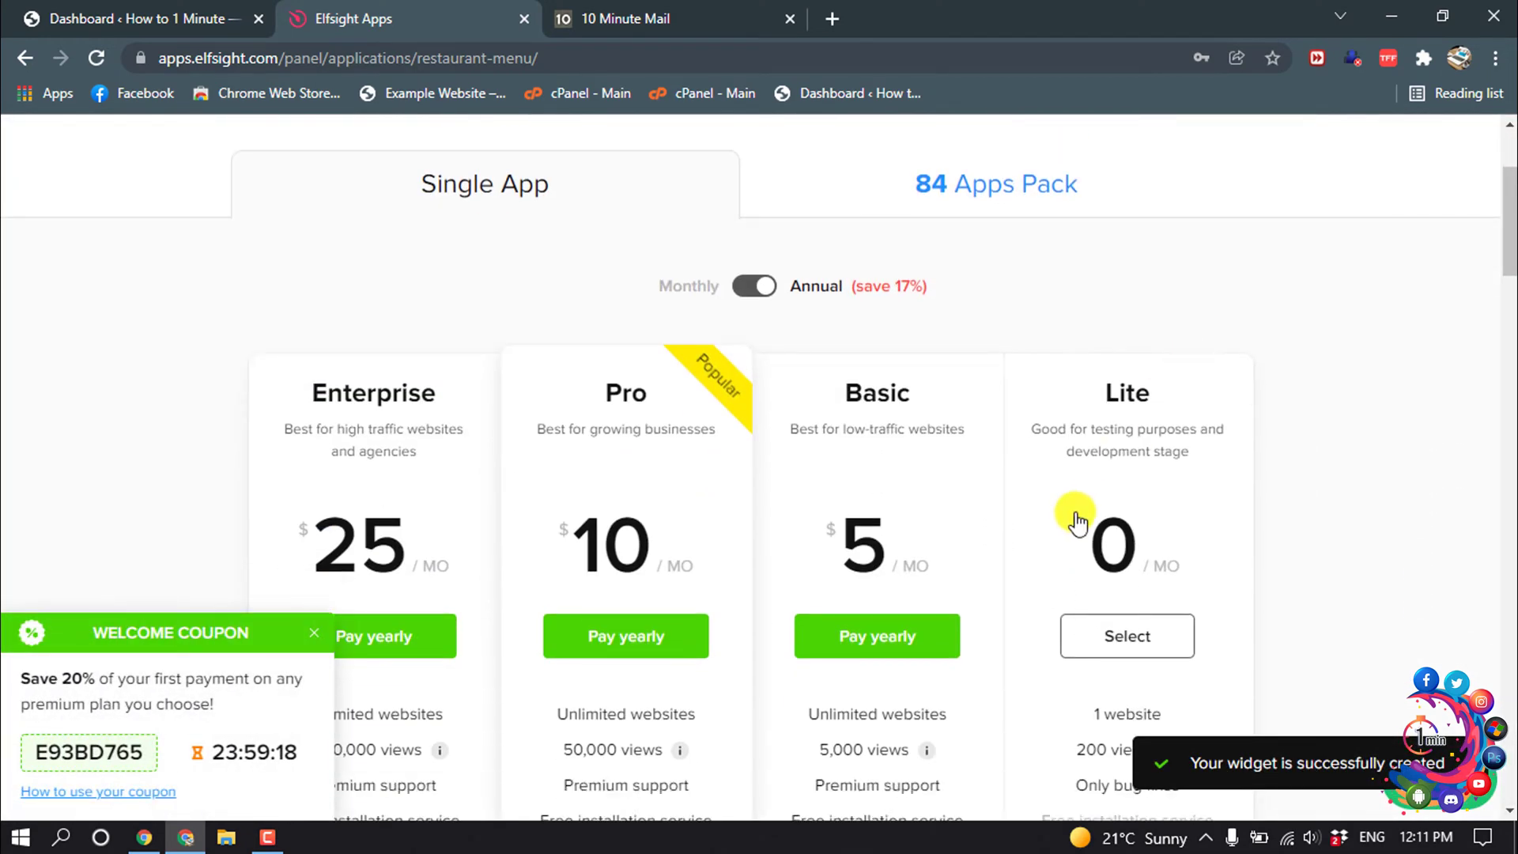
click(1120, 639)
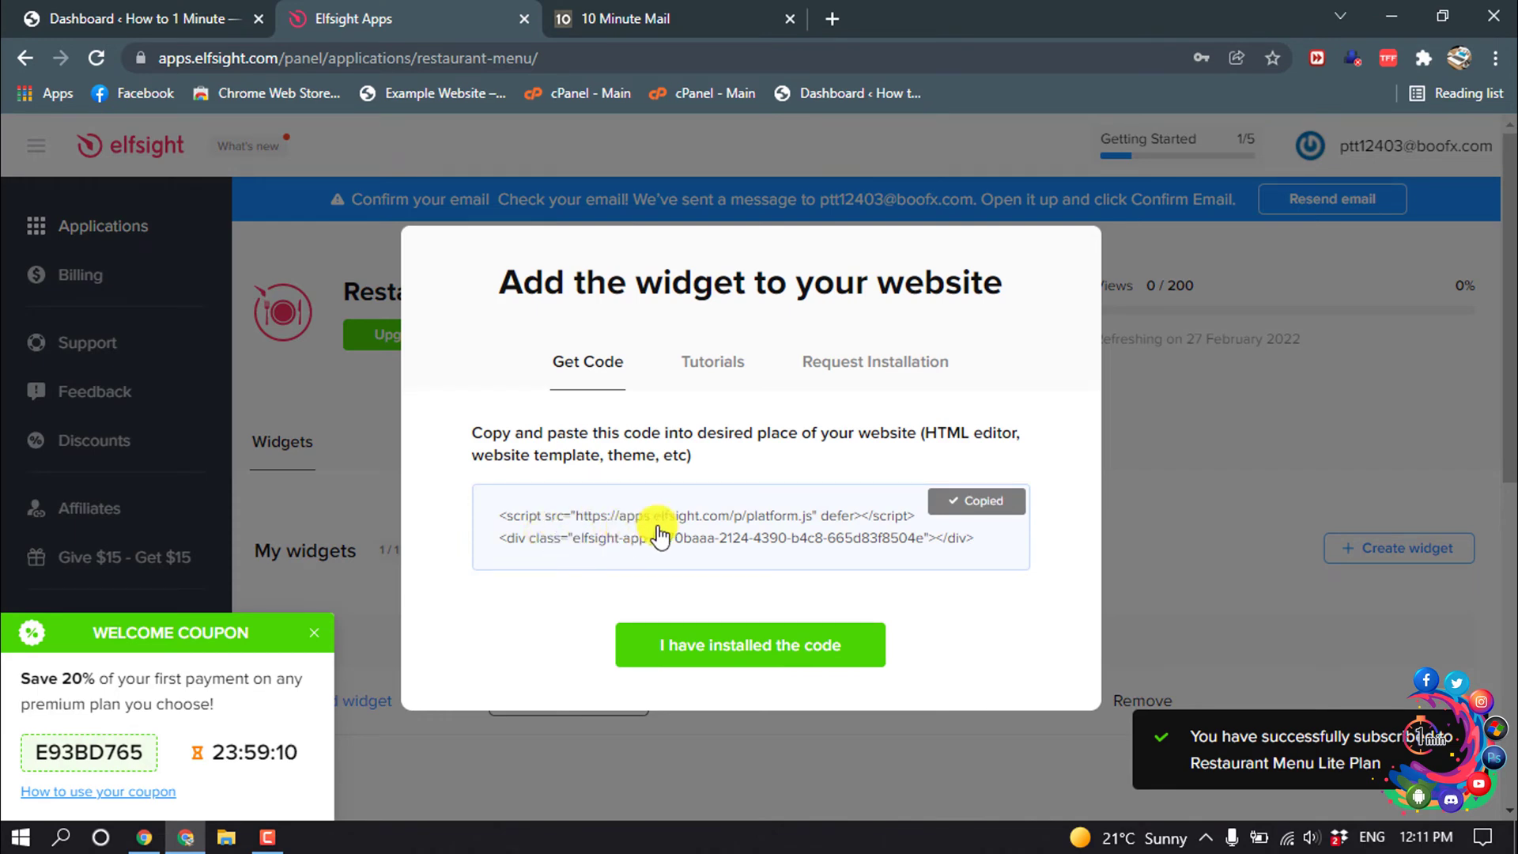
Switch to the WordPress dashboard and edit the Pricing Table page from Pages
click(126, 9)
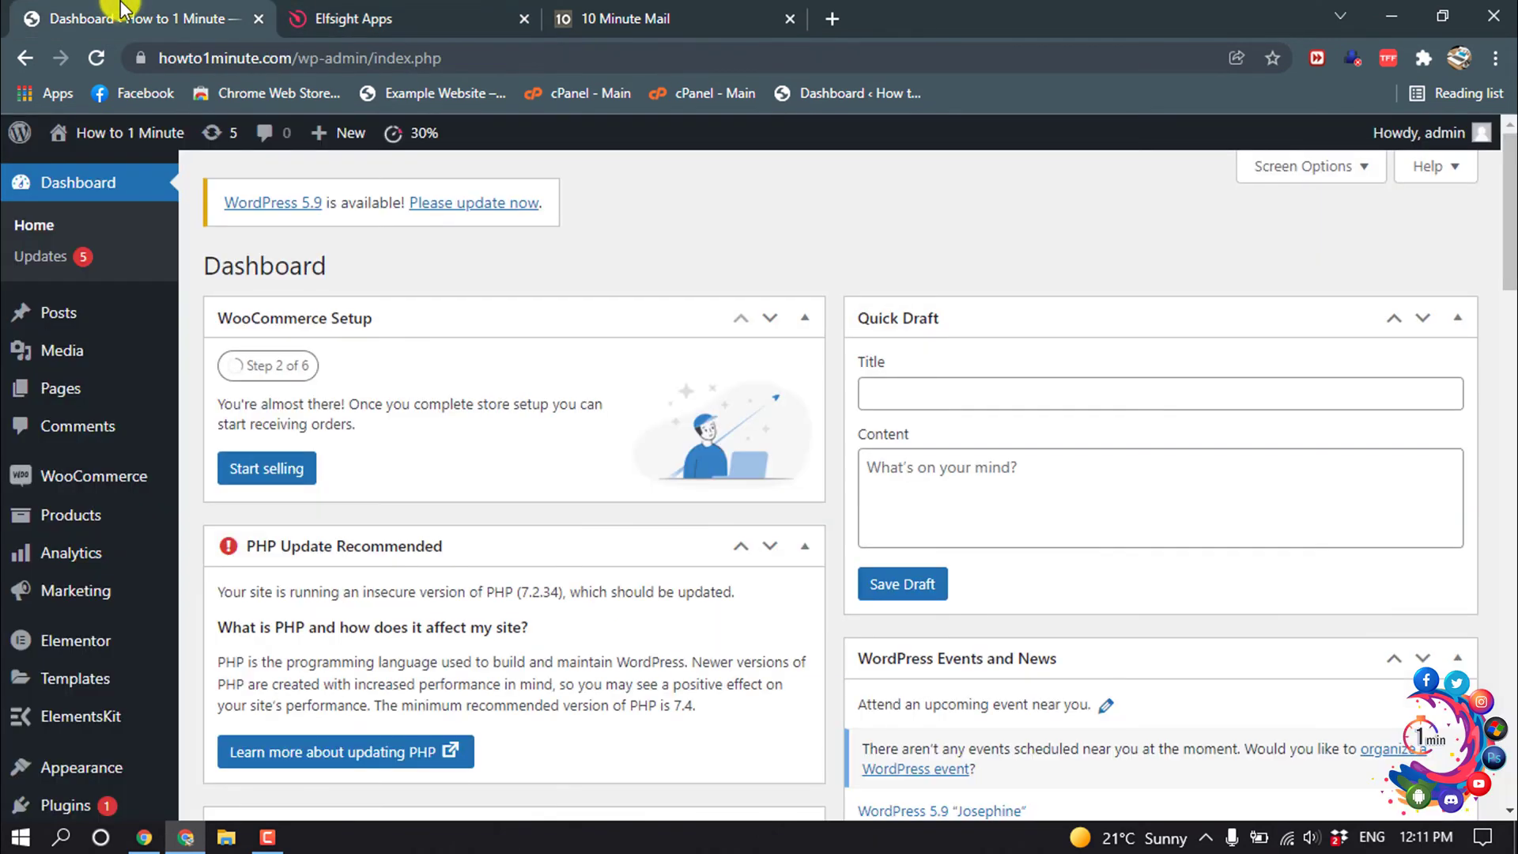
mouse_move(59, 312)
click(54, 398)
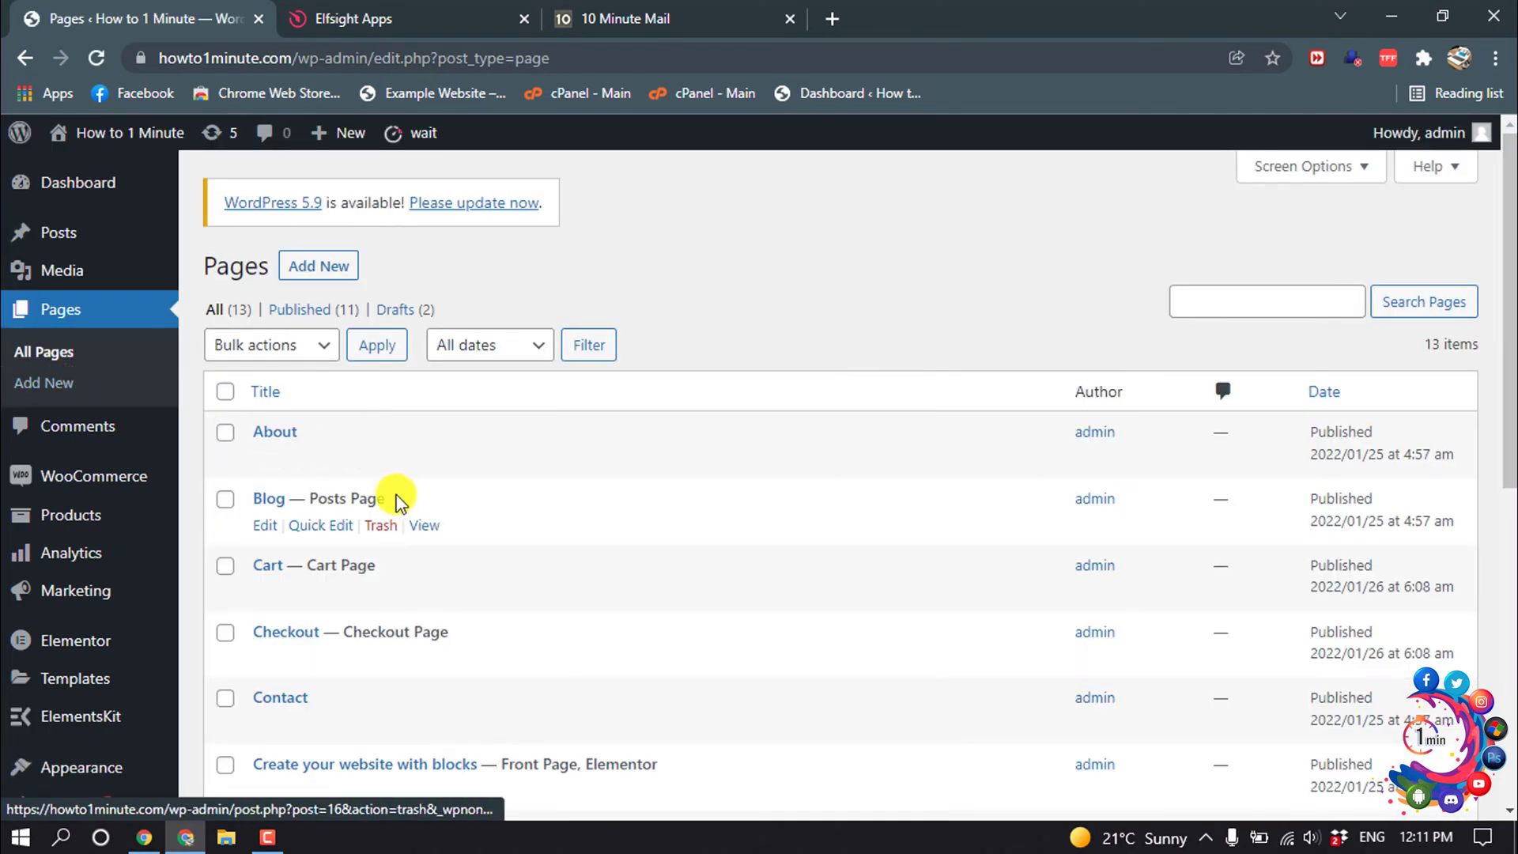
scroll(389, 507, down, 1)
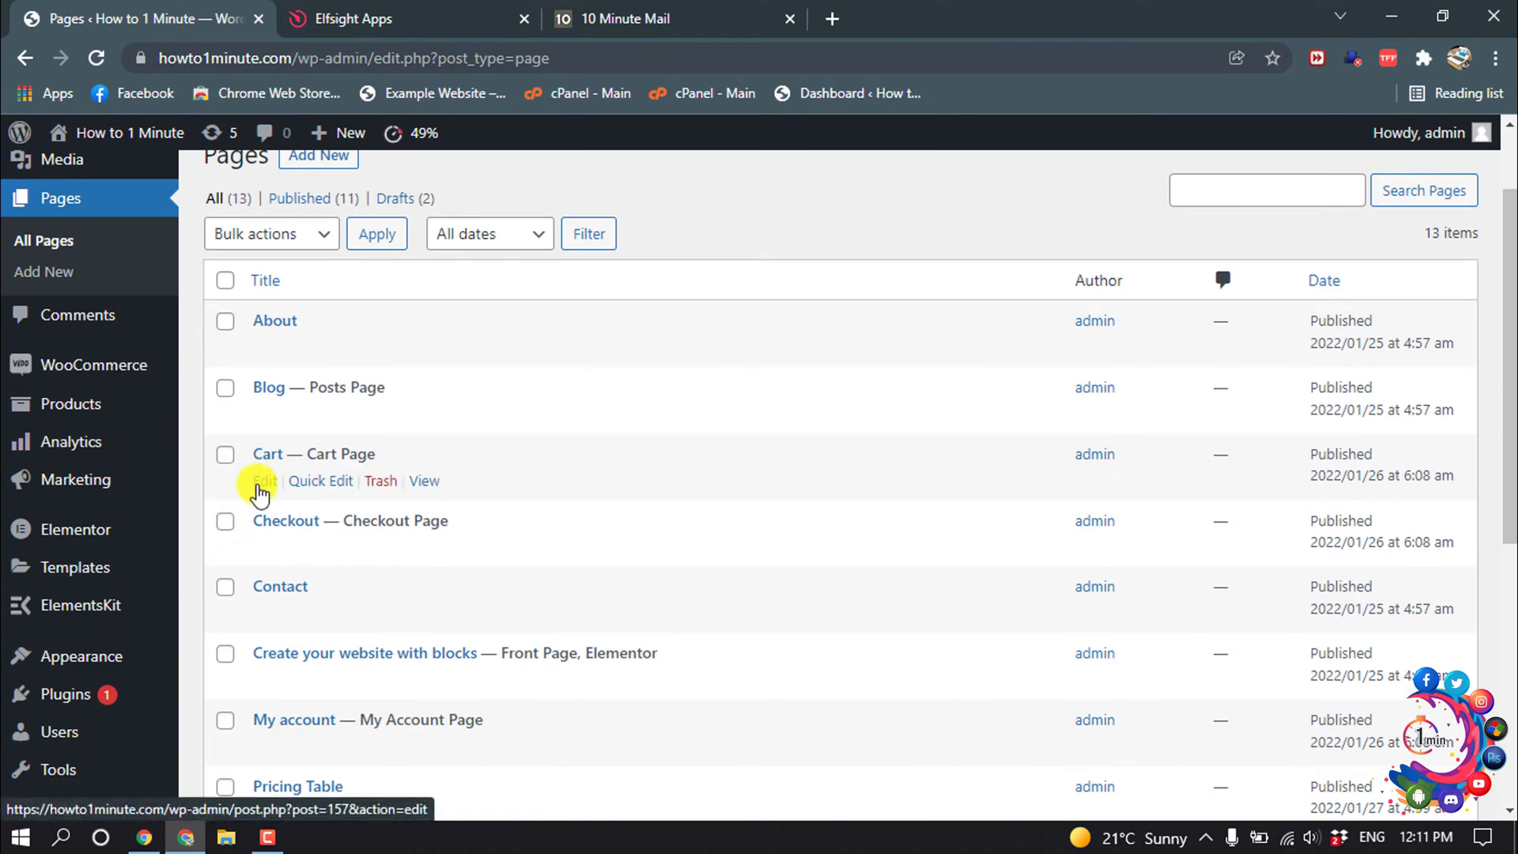
scroll(287, 608, down, 2)
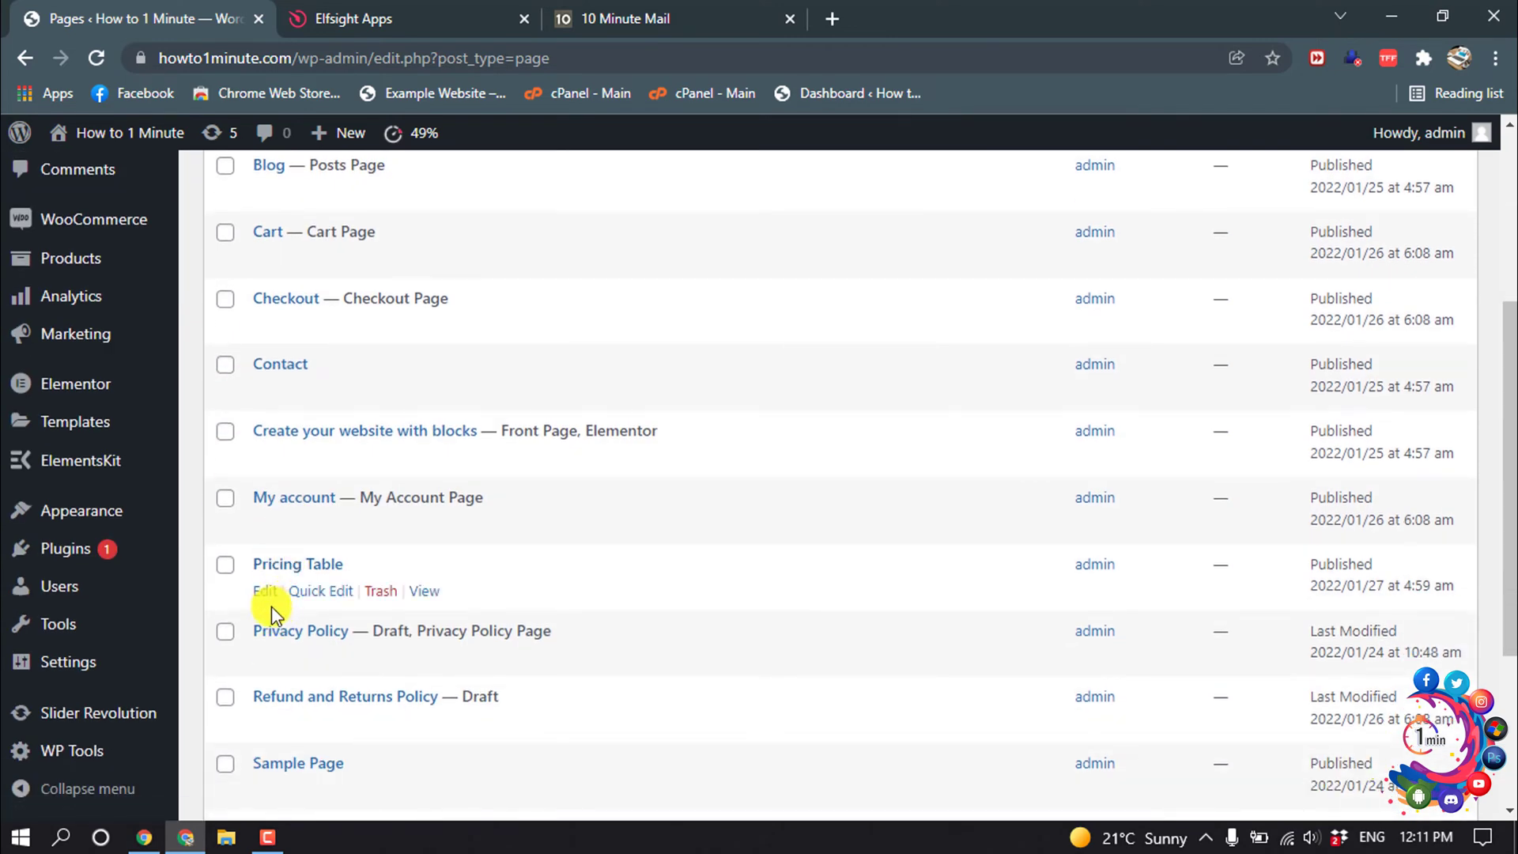
click(268, 593)
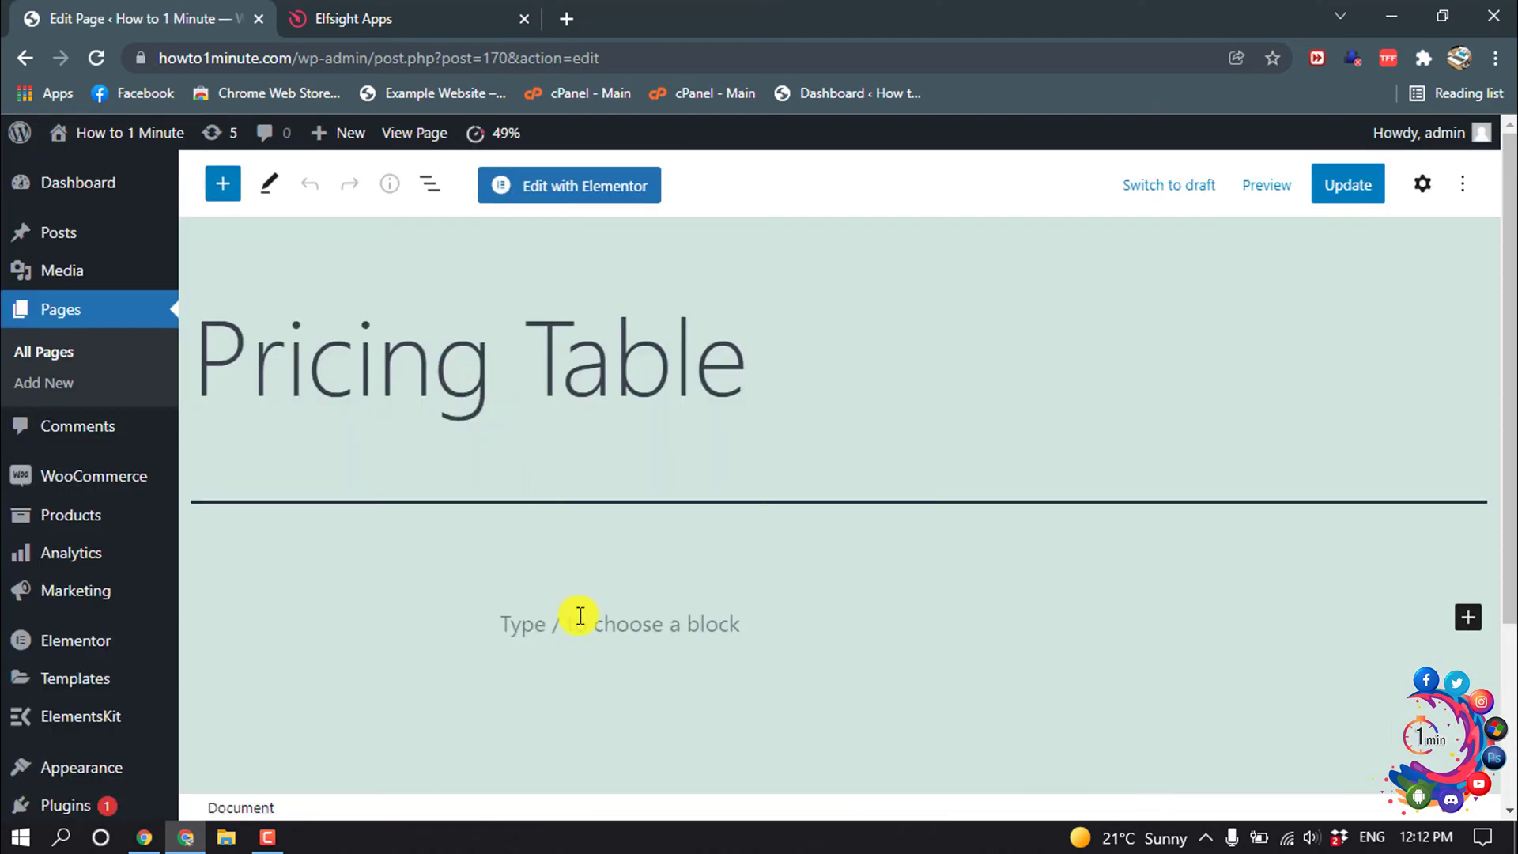
Add a Custom HTML block with the pasted Elfsight code and update Pricing Table
click(611, 626)
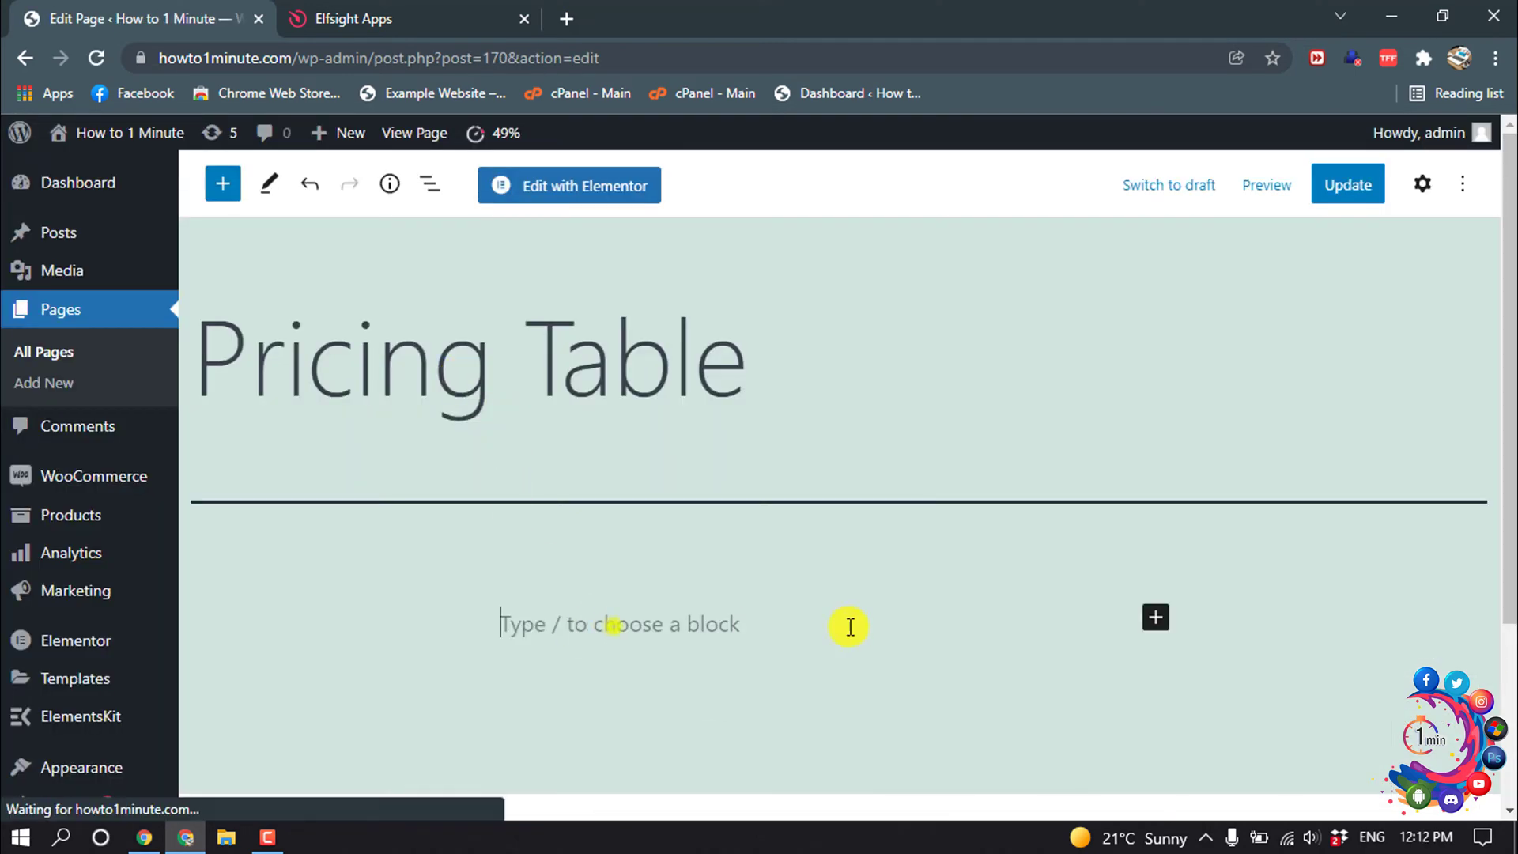
click(1157, 620)
click(1004, 382)
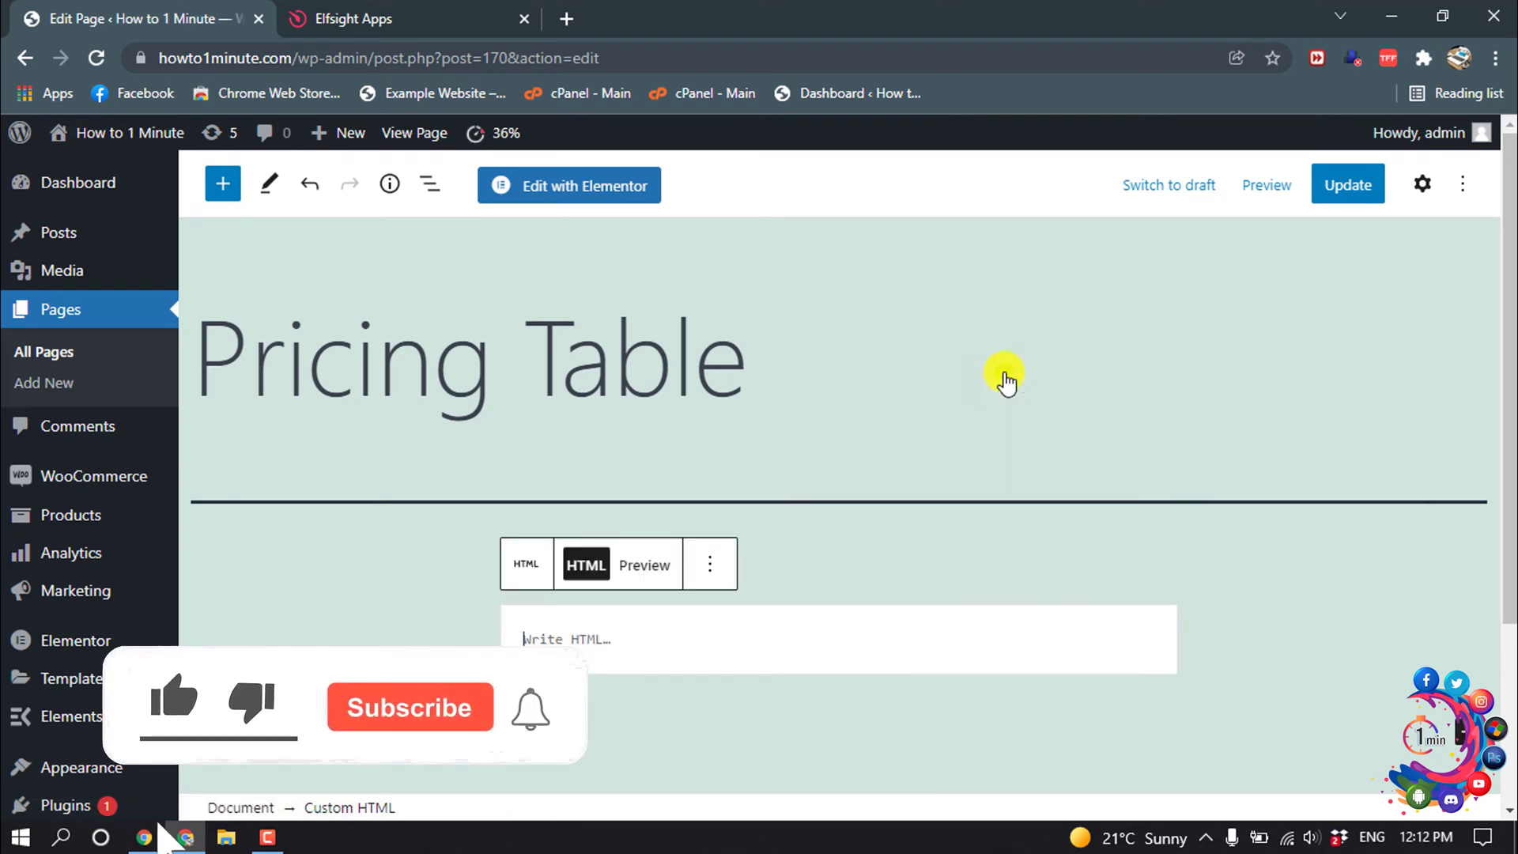
key(ctrl+v)
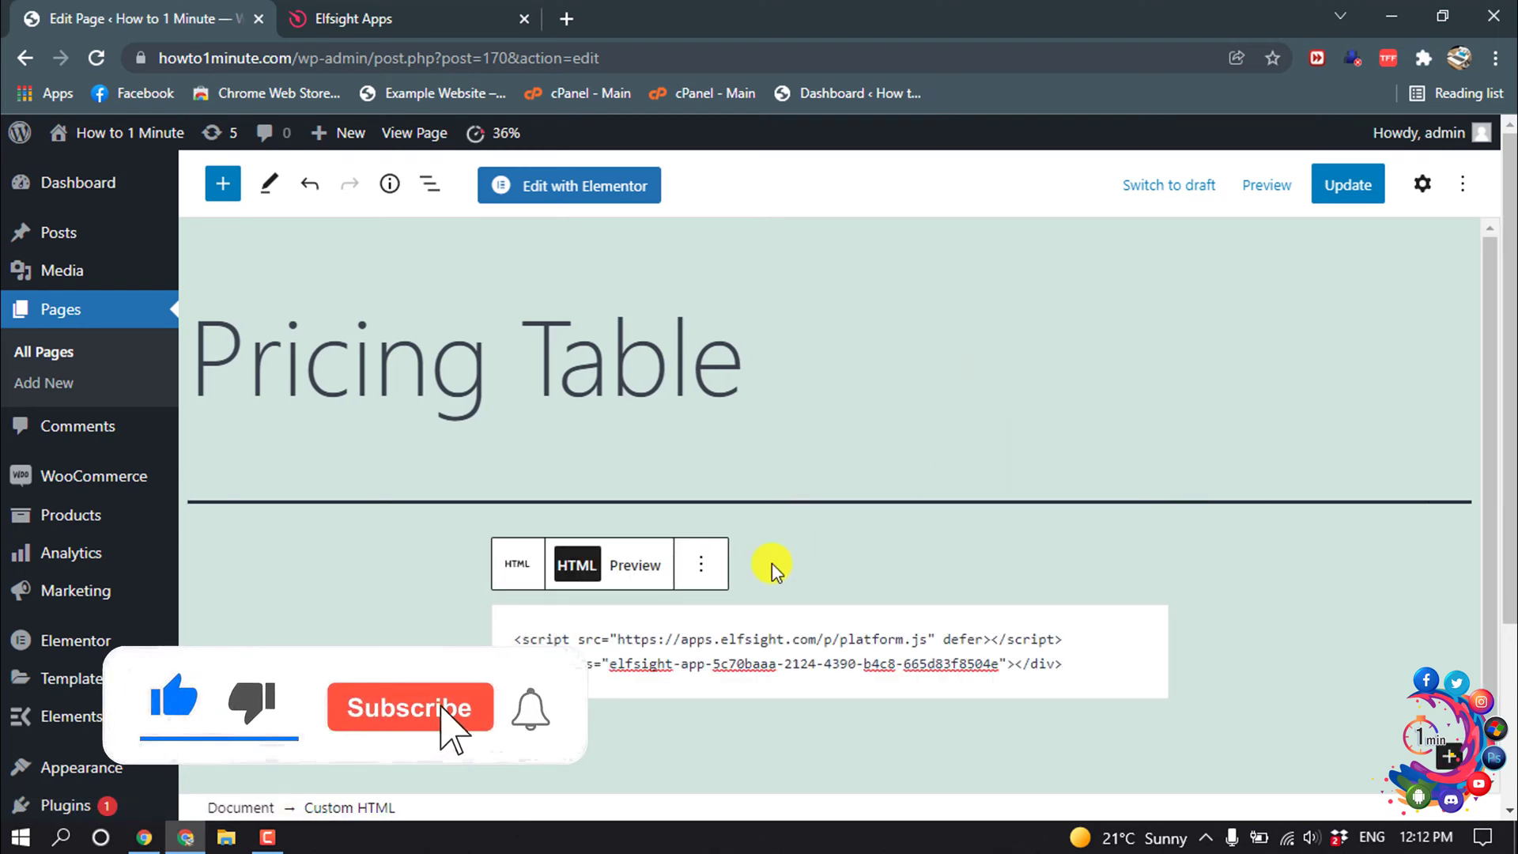
click(1348, 184)
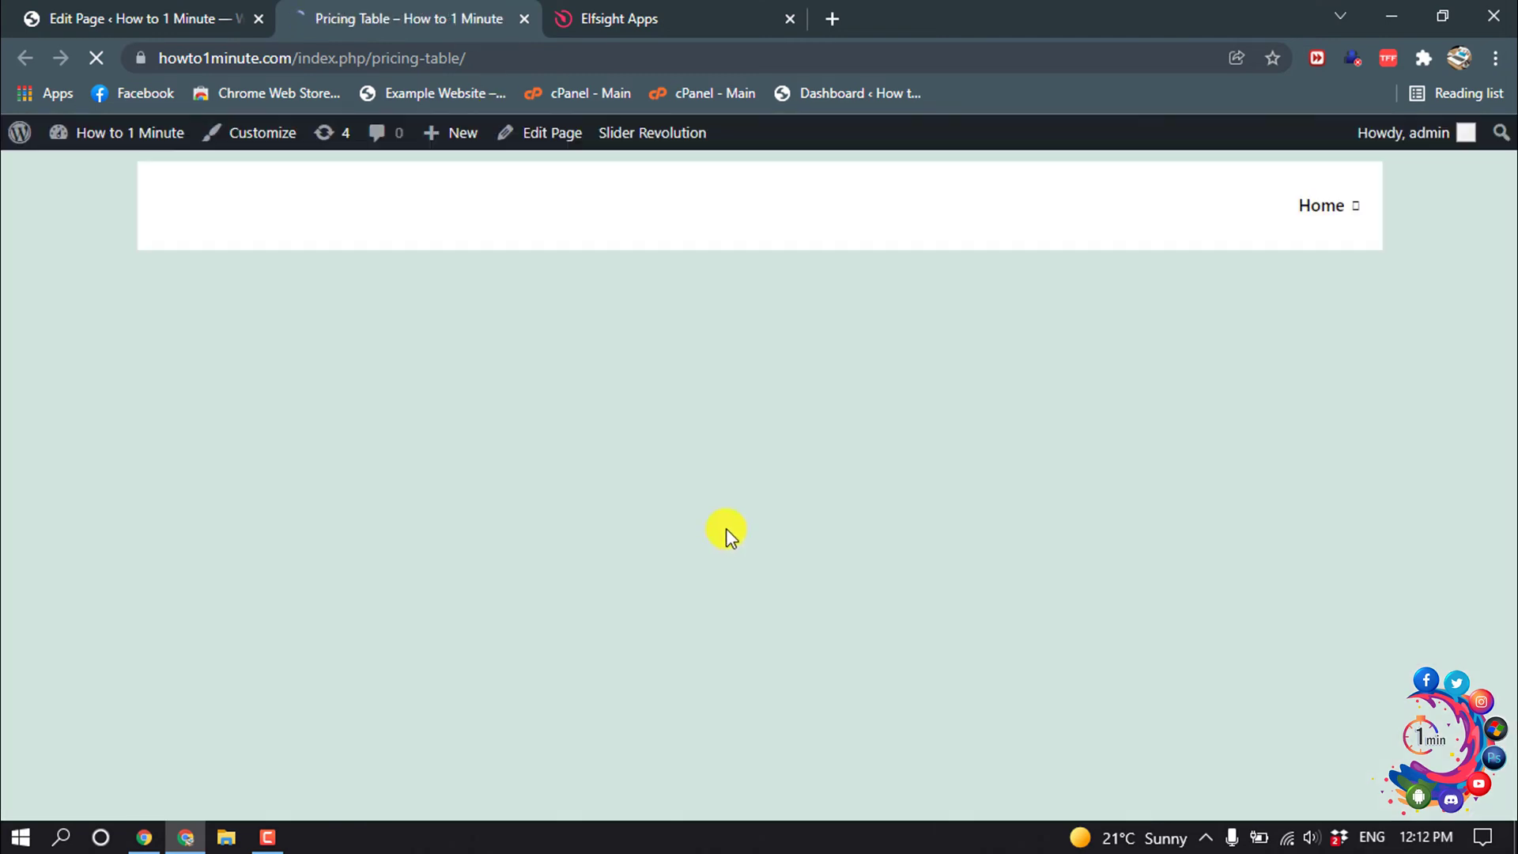
scroll(719, 450, down, 2)
scroll(720, 442, down, 2)
scroll(720, 441, down, 5)
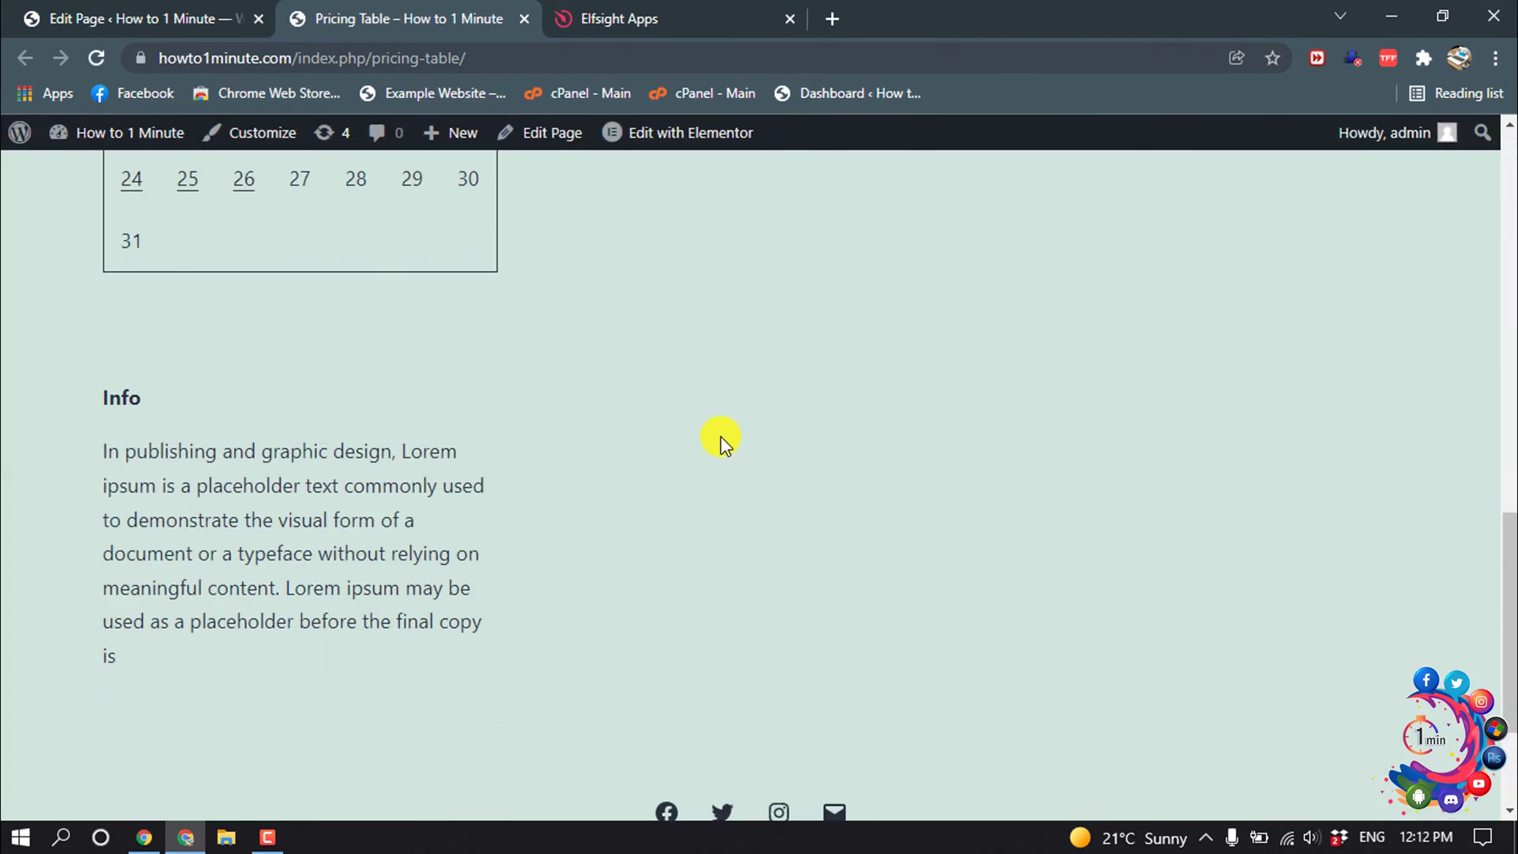
scroll(721, 442, up, 5)
scroll(720, 442, up, 5)
scroll(720, 442, up, 2)
scroll(719, 441, up, 3)
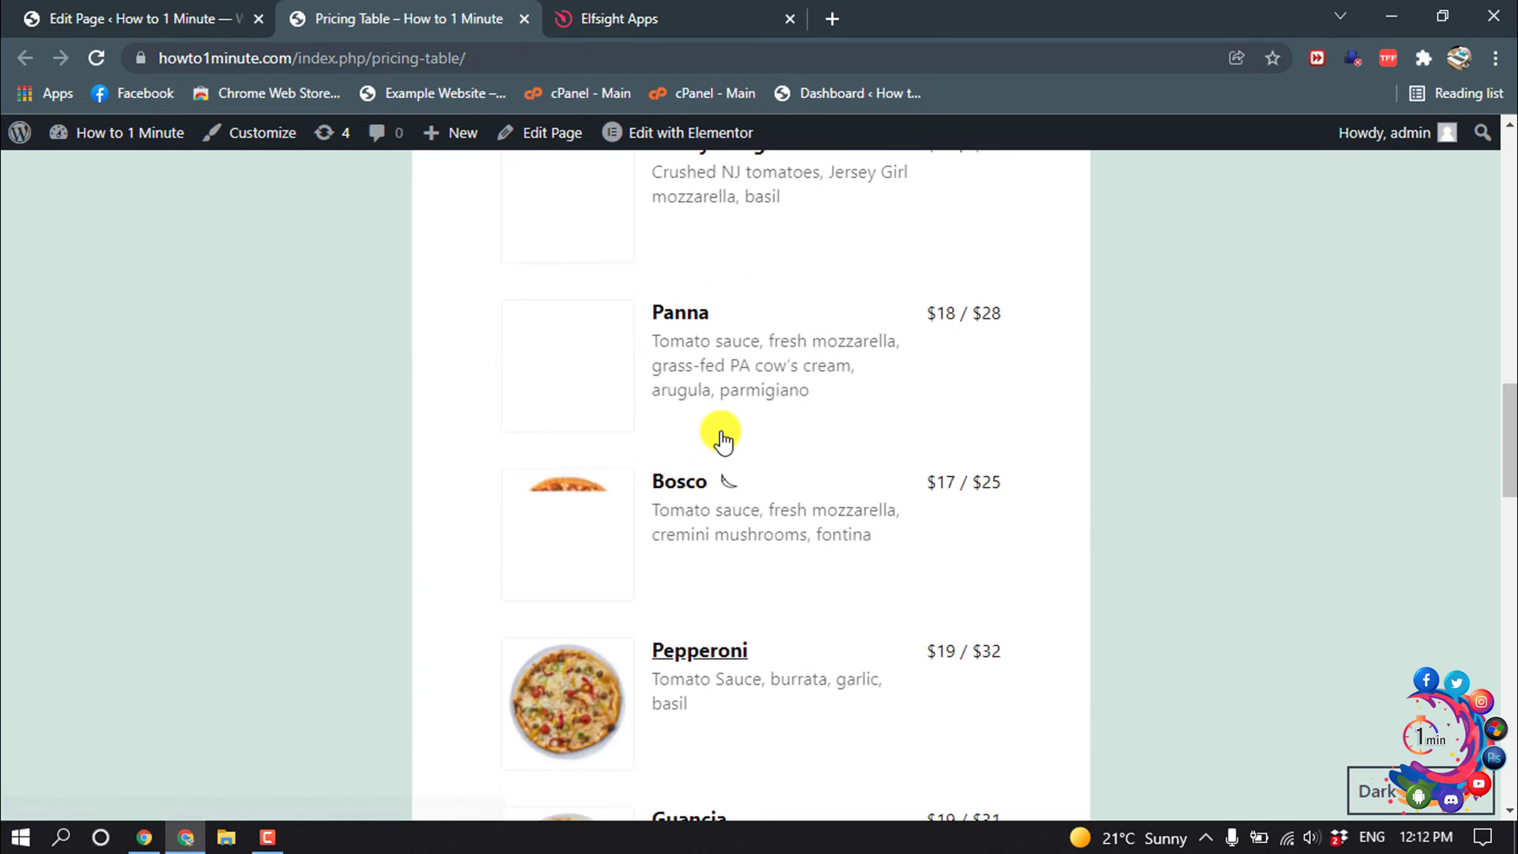
scroll(720, 441, up, 4)
scroll(720, 439, up, 5)
scroll(720, 427, down, 1)
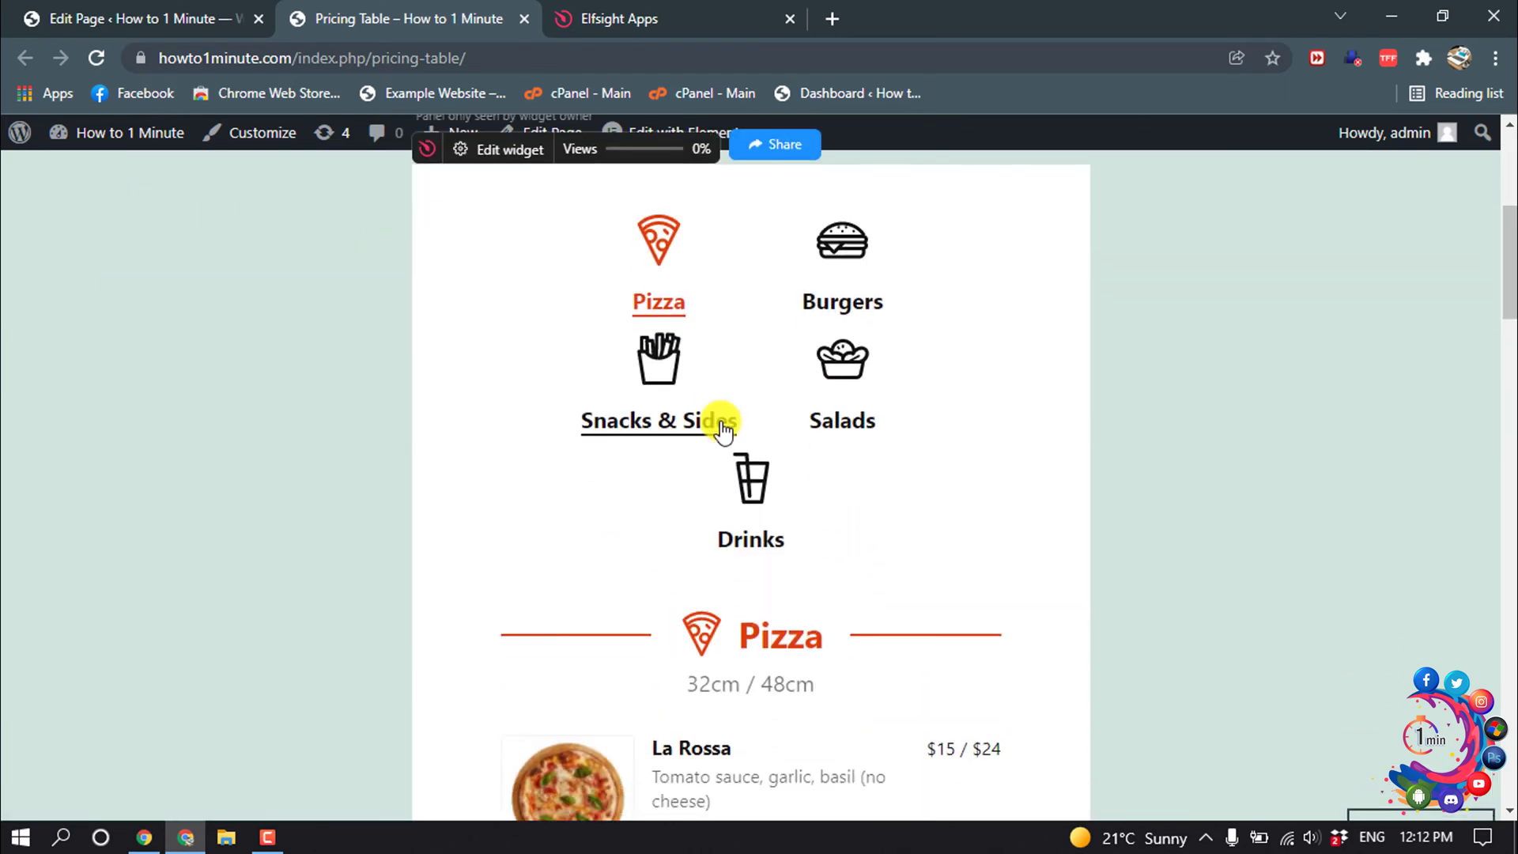
scroll(725, 427, up, 2)
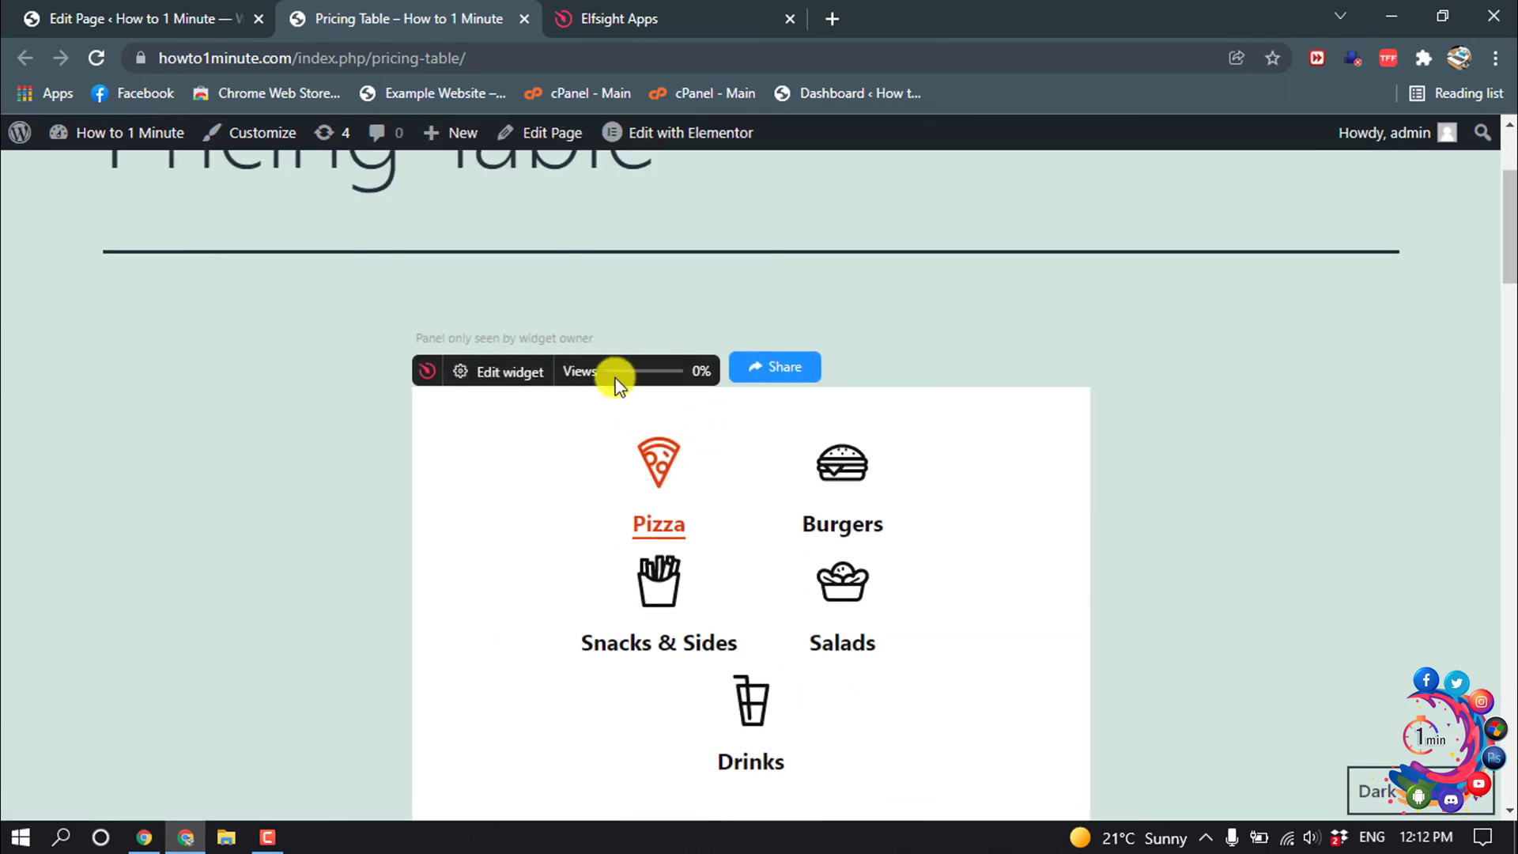
On the live page, open and close Edit widget, then view Burgers, Drinks and Snacks & Sides
click(500, 387)
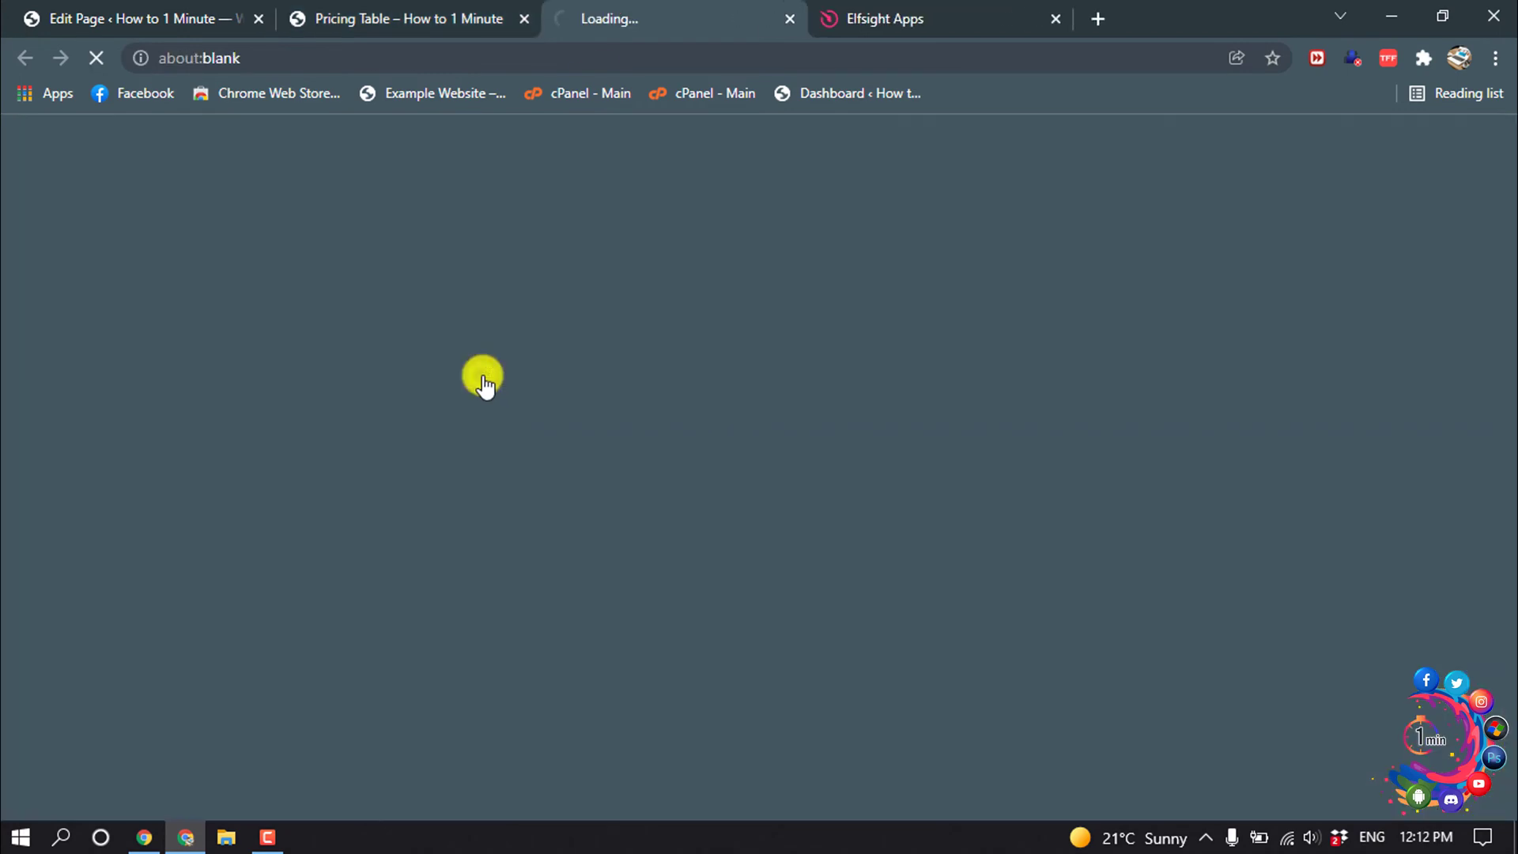
click(788, 18)
scroll(729, 479, down, 3)
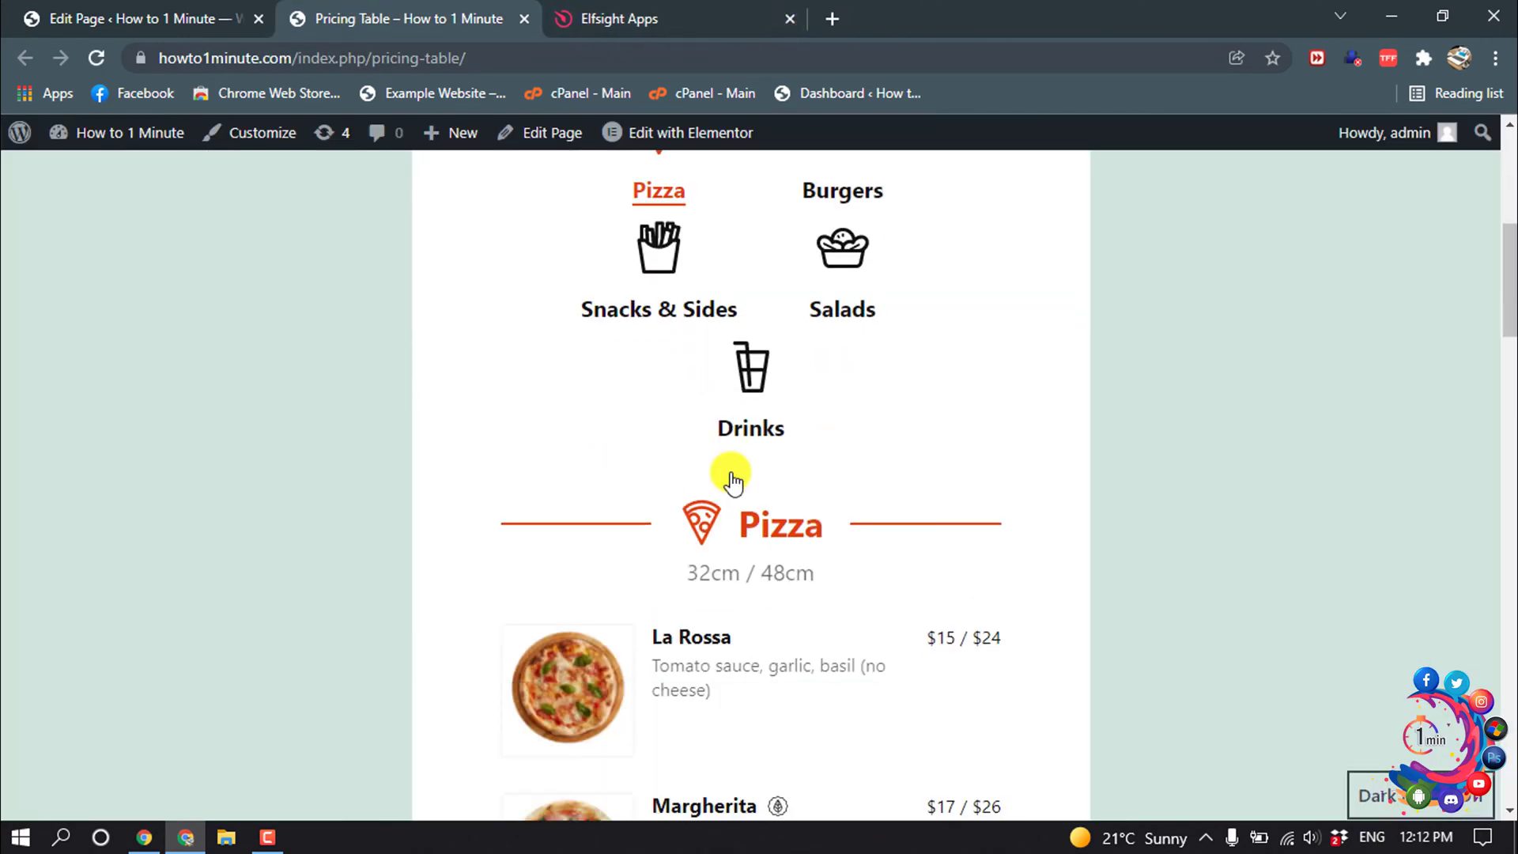
scroll(724, 463, down, 2)
scroll(748, 439, up, 3)
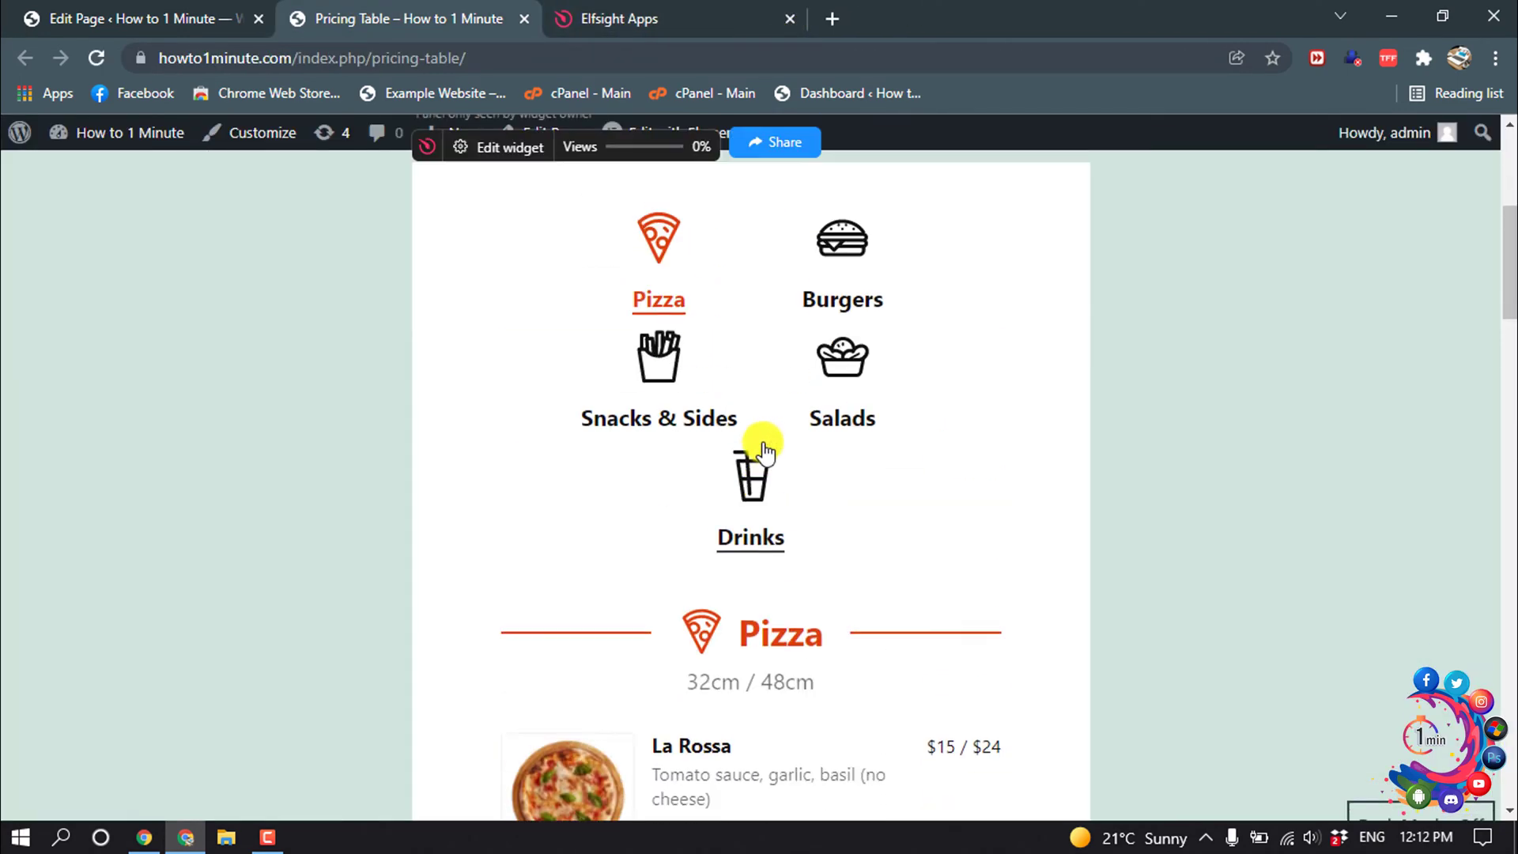
click(861, 251)
scroll(783, 481, down, 2)
scroll(783, 481, down, 5)
scroll(784, 482, up, 3)
scroll(784, 480, up, 2)
scroll(783, 473, up, 2)
click(757, 392)
scroll(771, 396, down, 5)
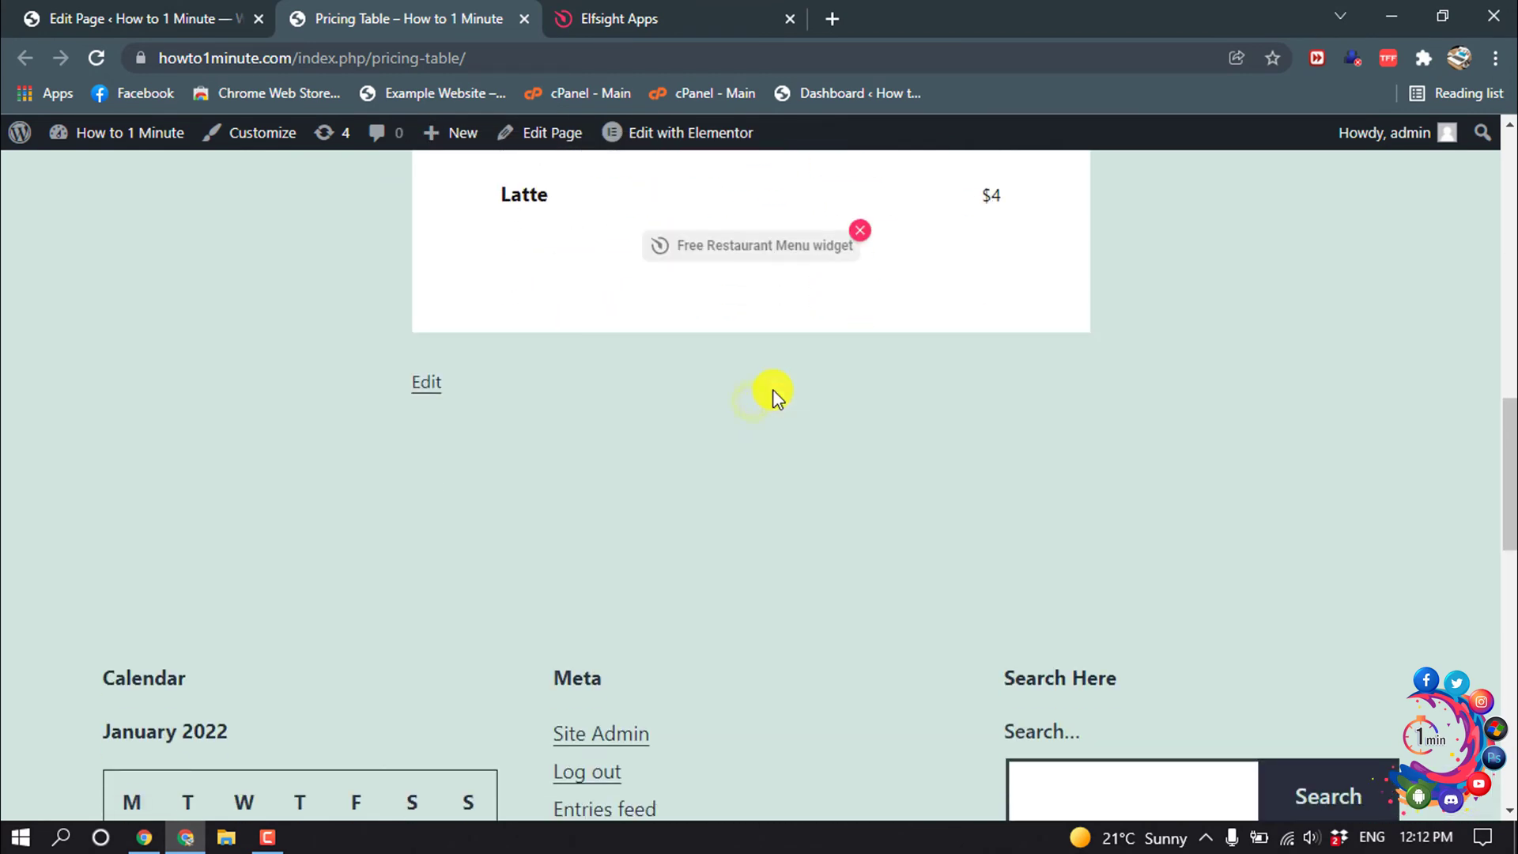
scroll(760, 421, up, 6)
scroll(736, 476, up, 1)
click(695, 568)
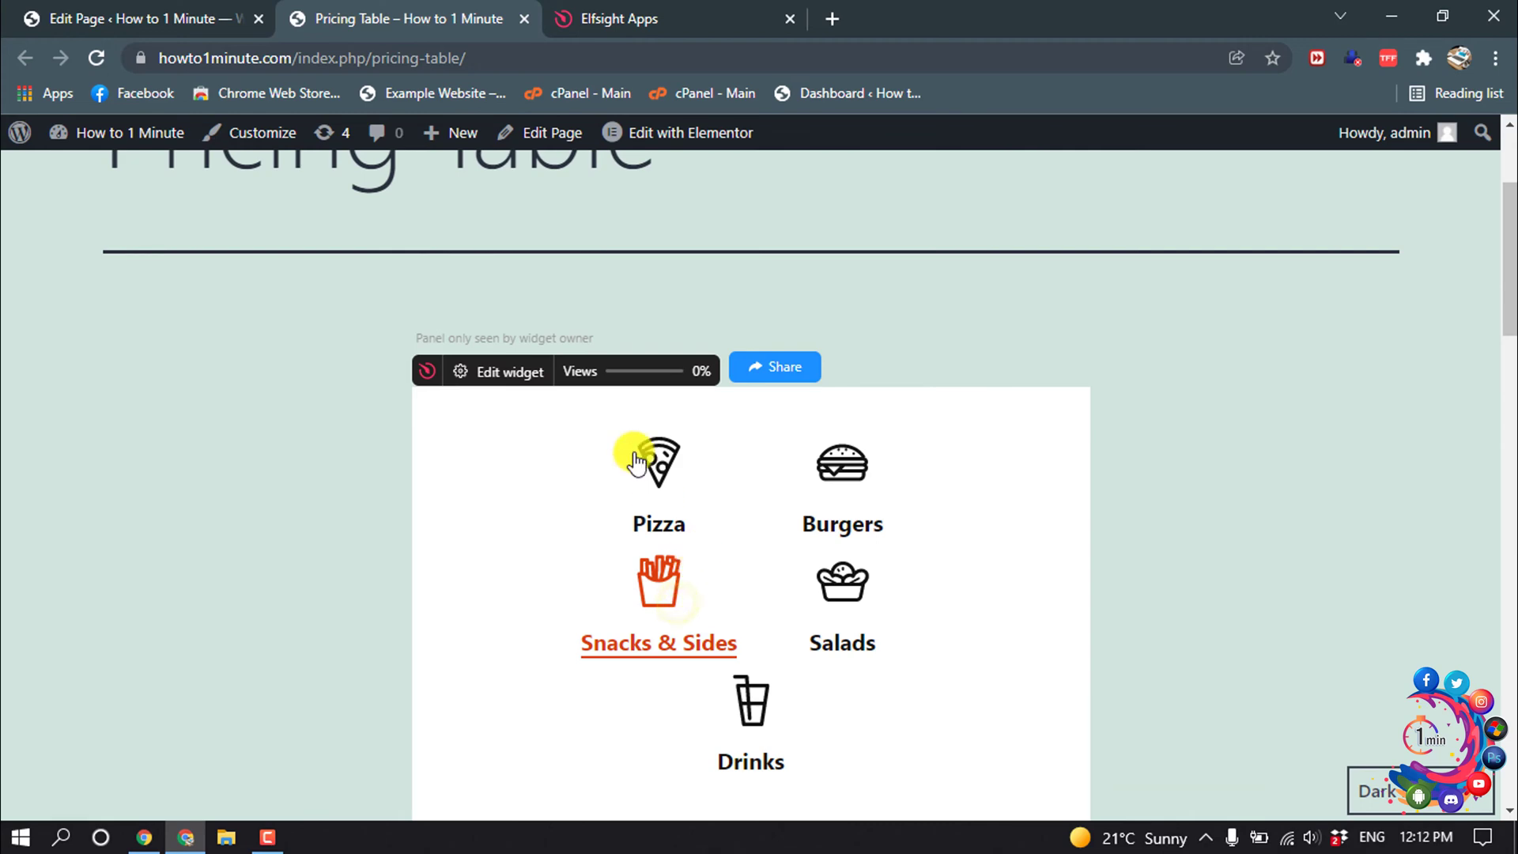
scroll(759, 427, down, 5)
scroll(854, 481, up, 1)
scroll(855, 481, up, 2)
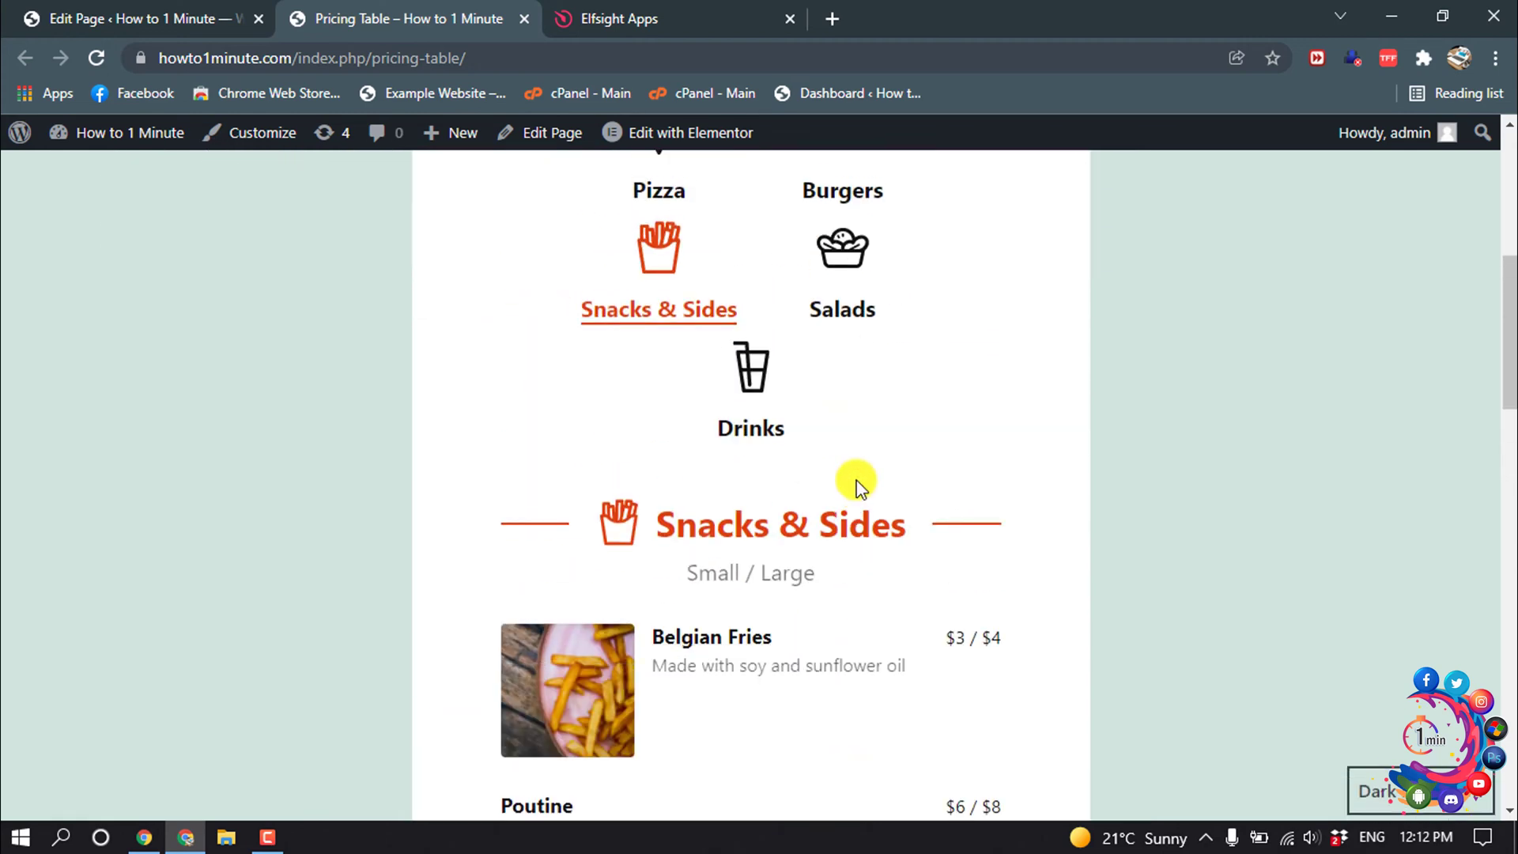
scroll(858, 482, up, 3)
scroll(857, 483, down, 5)
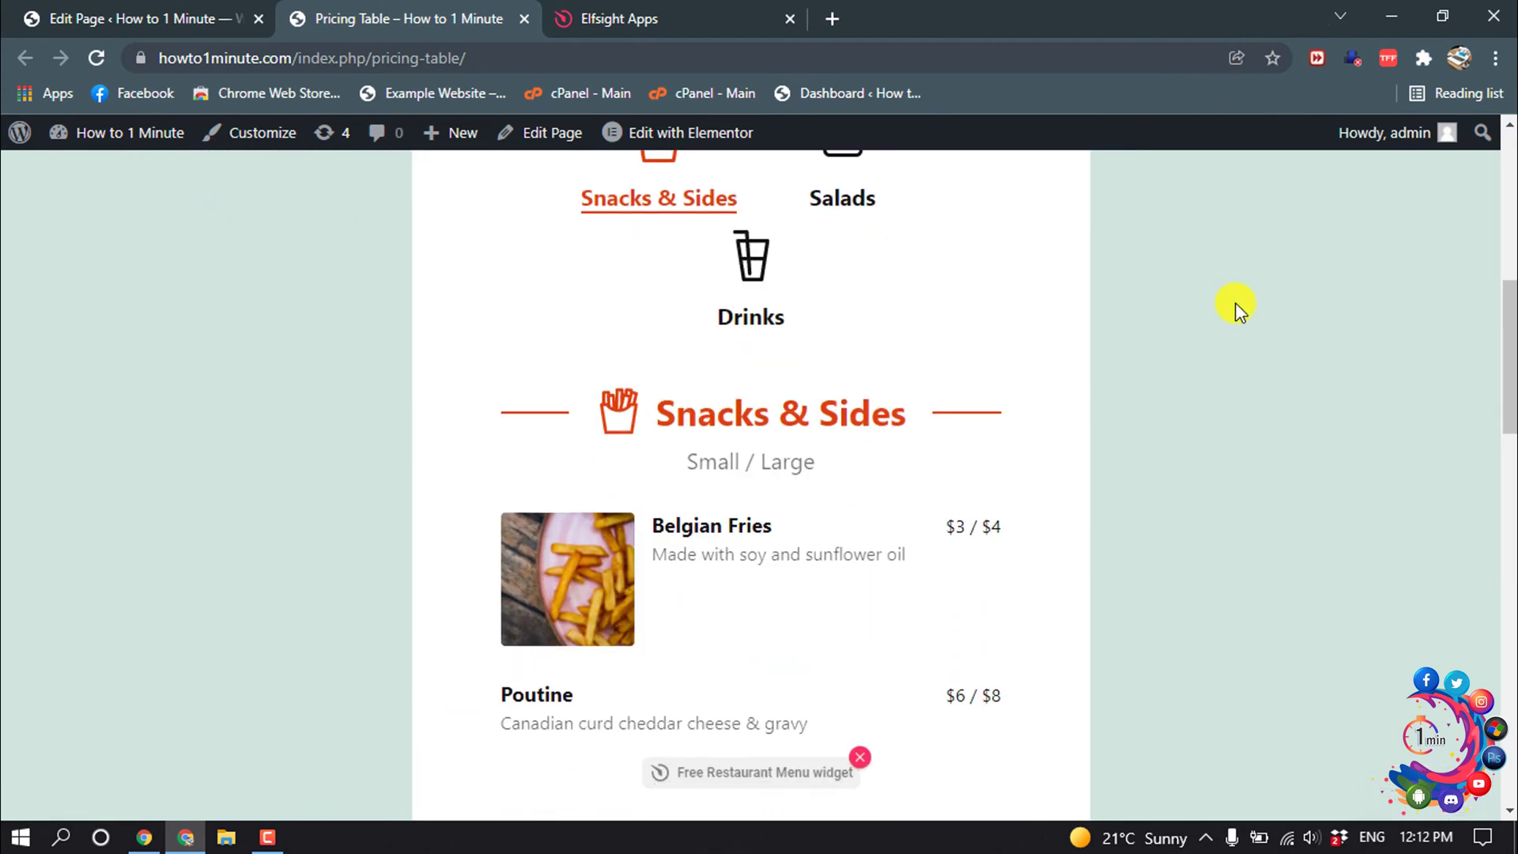